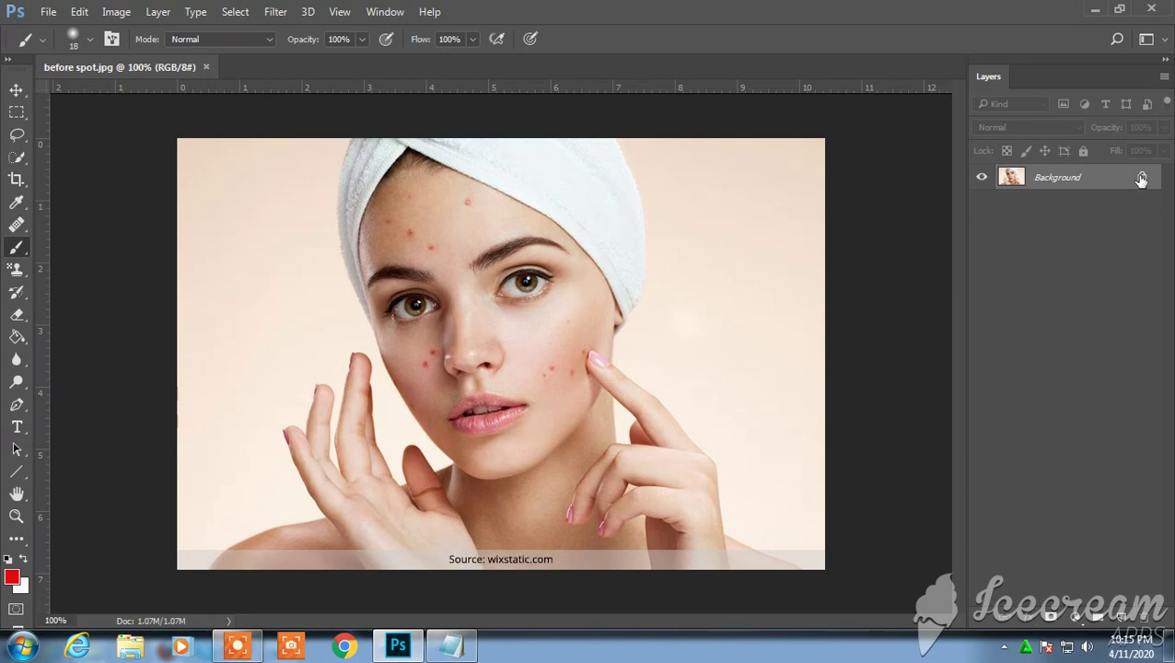
Unlock the background layer, check step 2 of the Notepad notes, and duplicate the unlocked layer in Photoshop.
{"action": "left_click", "coordinate": [1141, 177]}
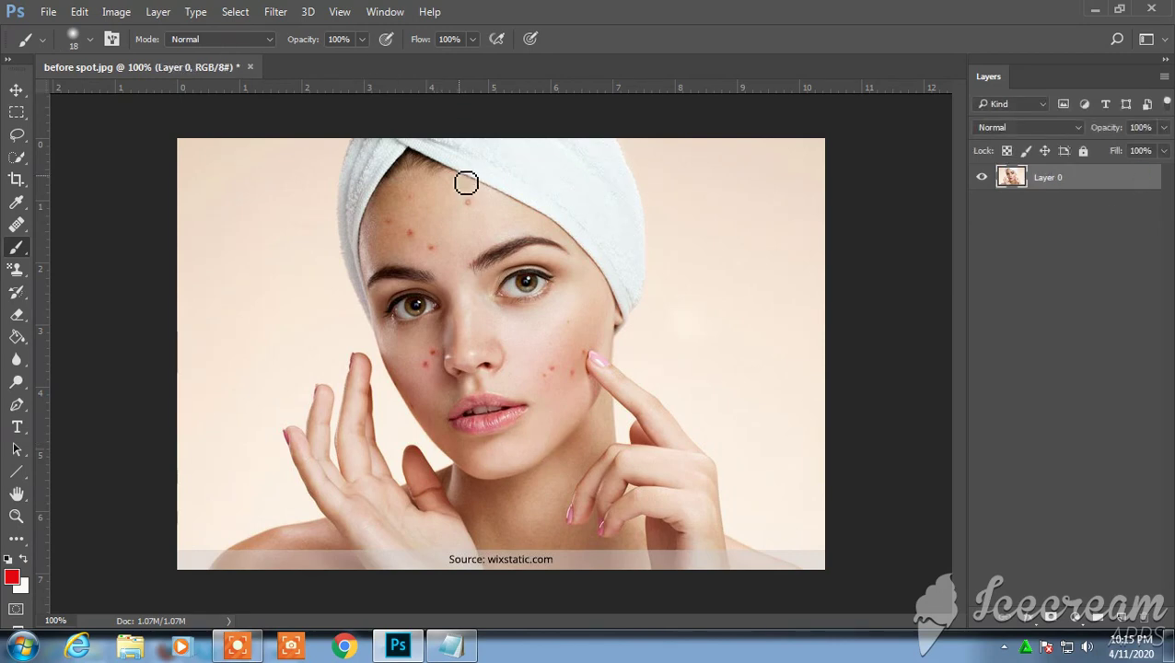
{"action": "left_click", "coordinate": [461, 647]}
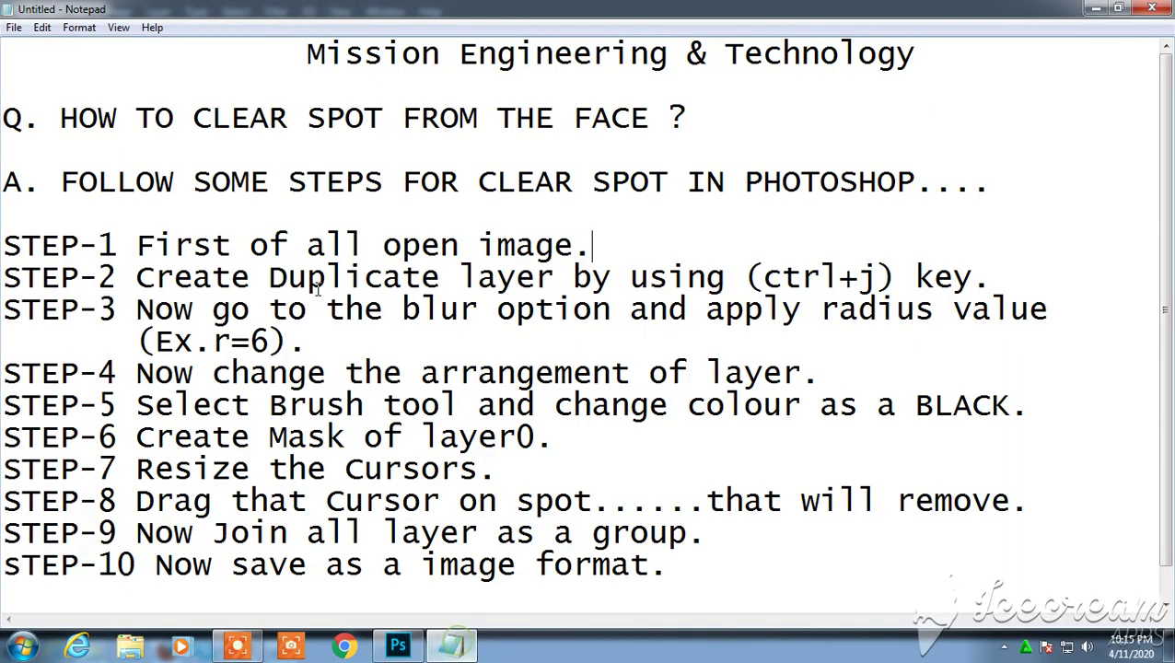
{"action": "left_click_drag", "start_coordinate": [138, 276], "coordinate": [1009, 287]}
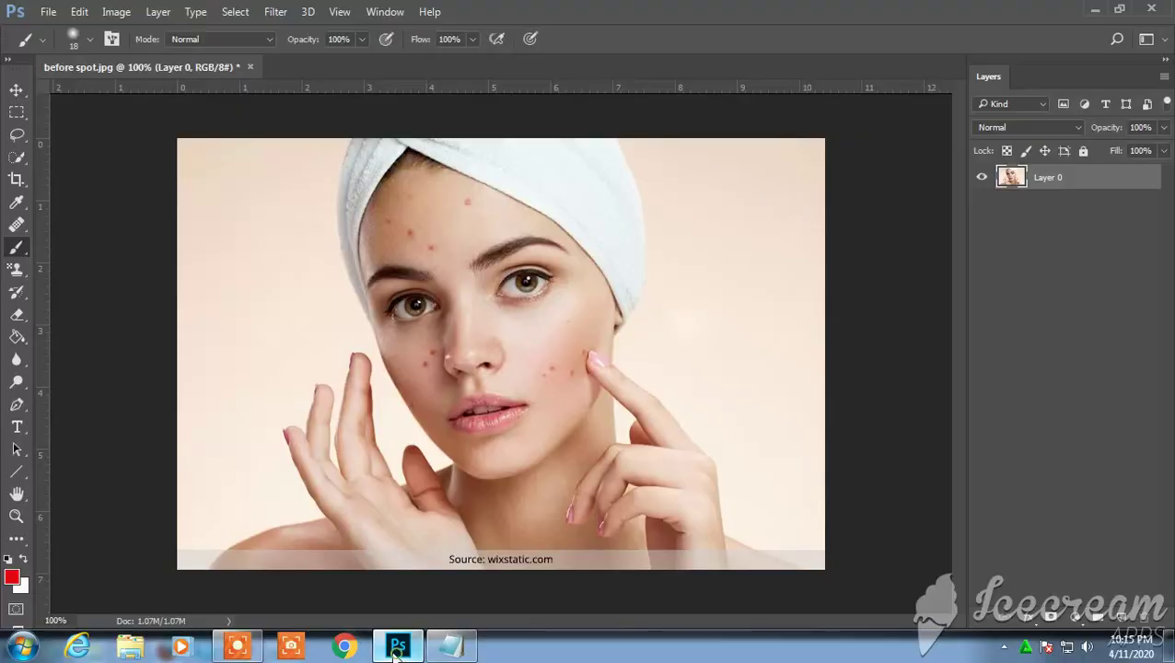
{"action": "left_click", "coordinate": [398, 647]}
{"action": "key", "text": "ctrl+j"}
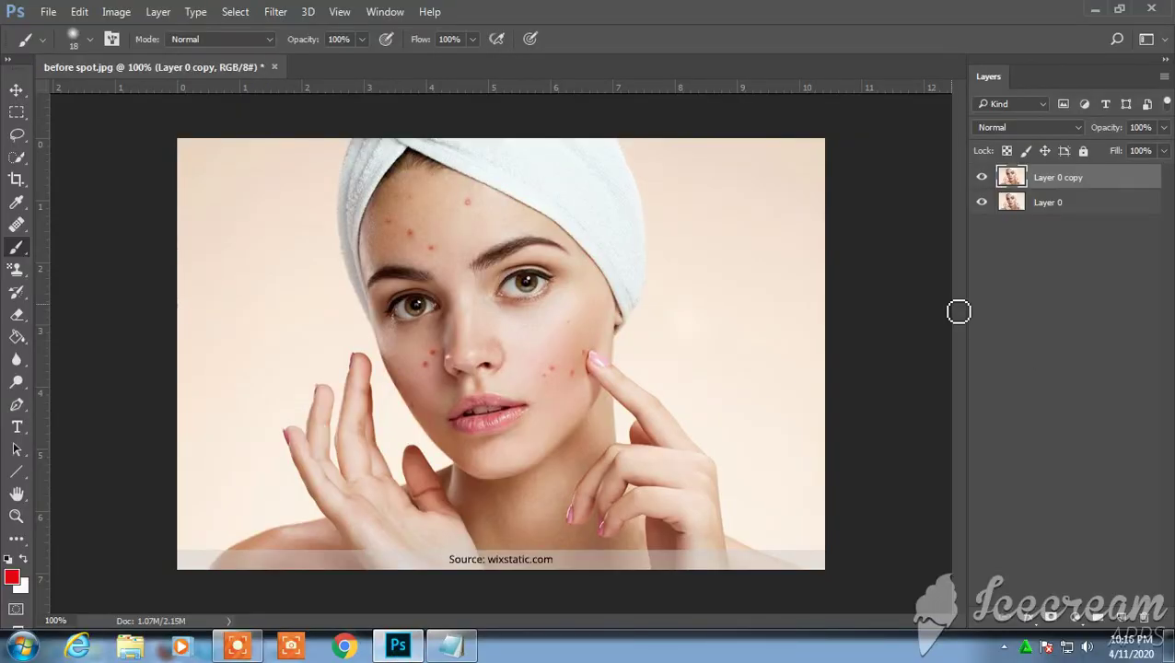
Rename the duplicated layer as blurrrr.
{"action": "double_click", "coordinate": [1073, 177]}
{"action": "type", "text": "blurrrr"}
{"action": "left_click", "coordinate": [1077, 259]}
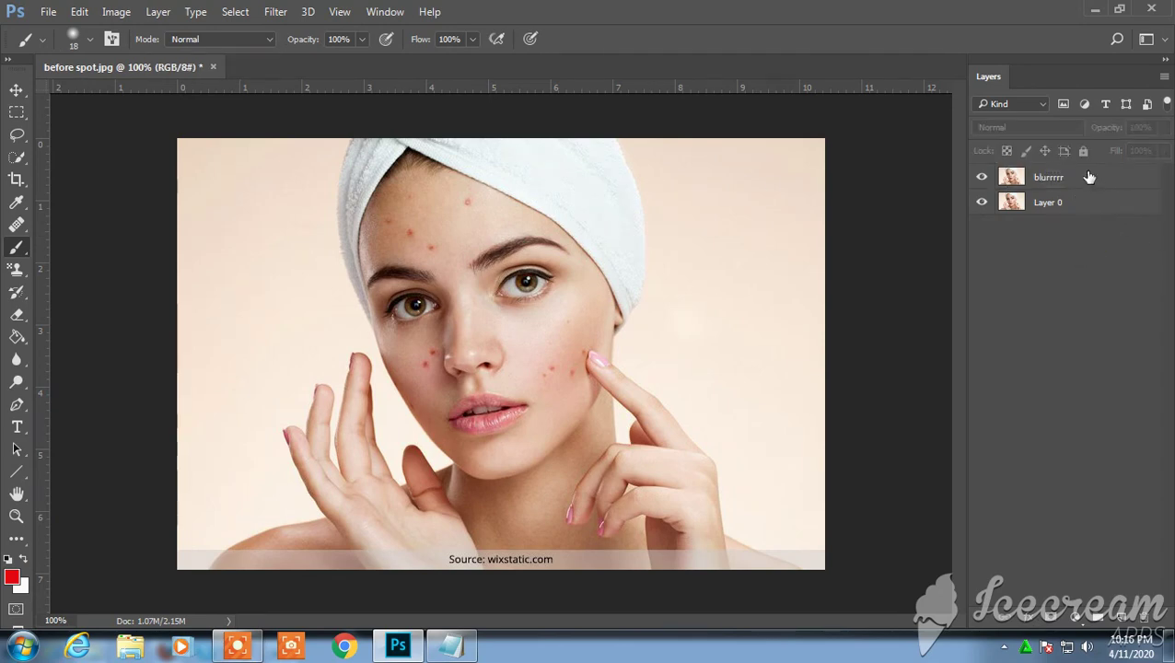
Switch to the Notepad notes, read step 3 about the blur option and radius value, and return to Photoshop.
{"action": "left_click", "coordinate": [448, 649]}
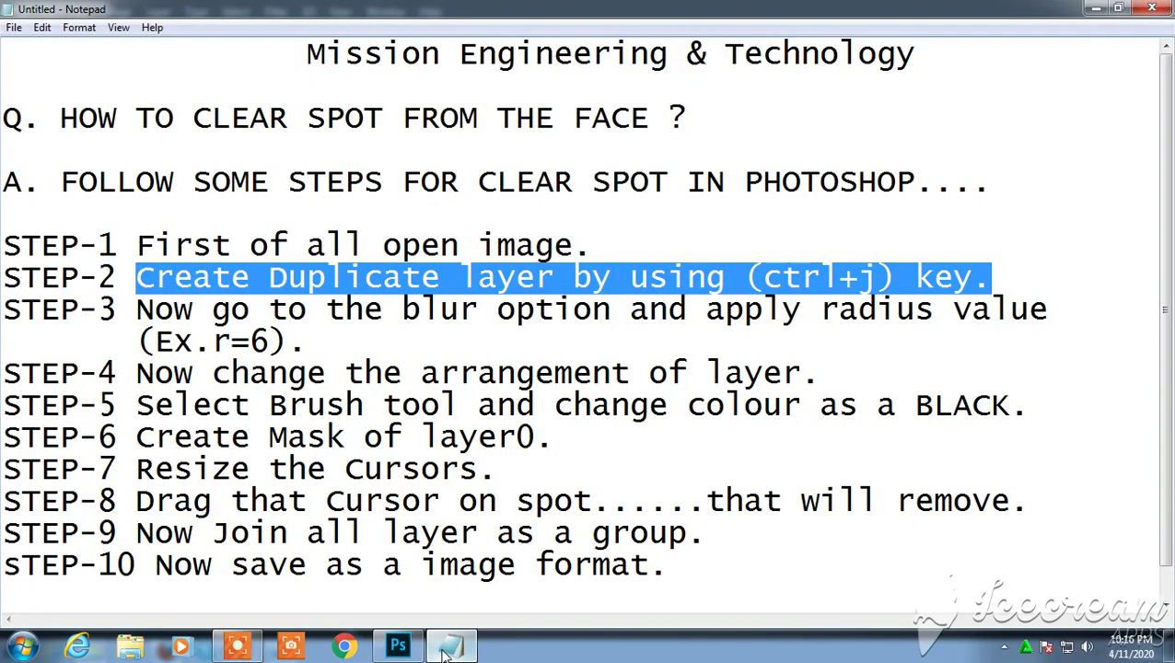
{"action": "left_click_drag", "start_coordinate": [140, 315], "coordinate": [309, 337]}
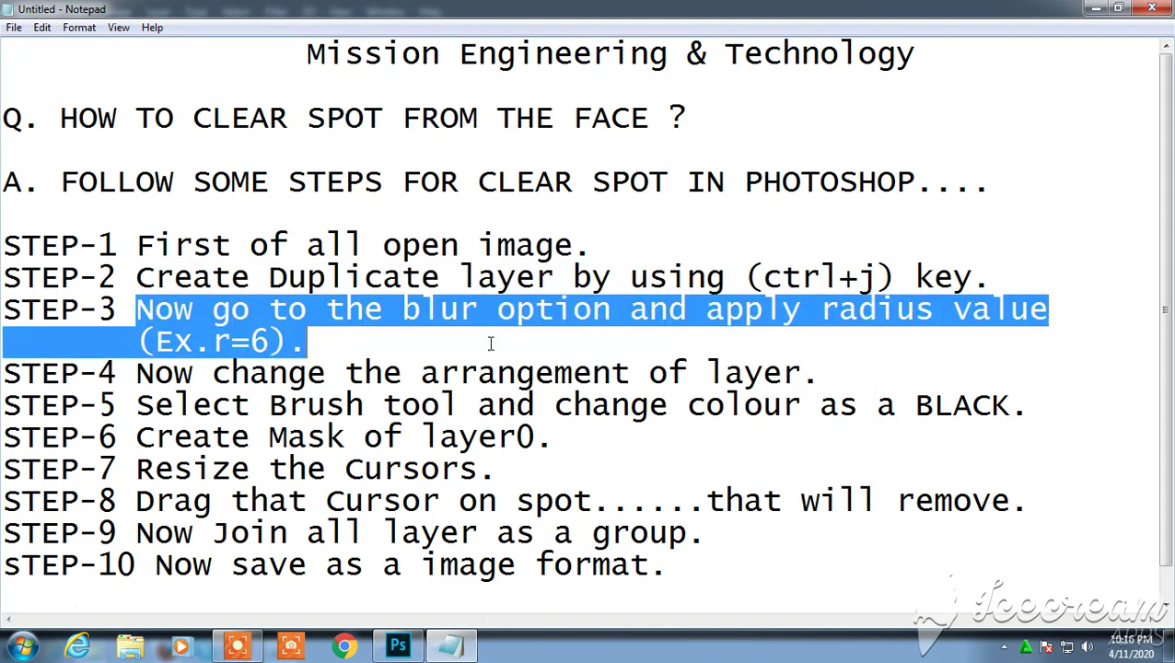
{"action": "left_click", "coordinate": [309, 341]}
{"action": "left_click", "coordinate": [396, 647]}
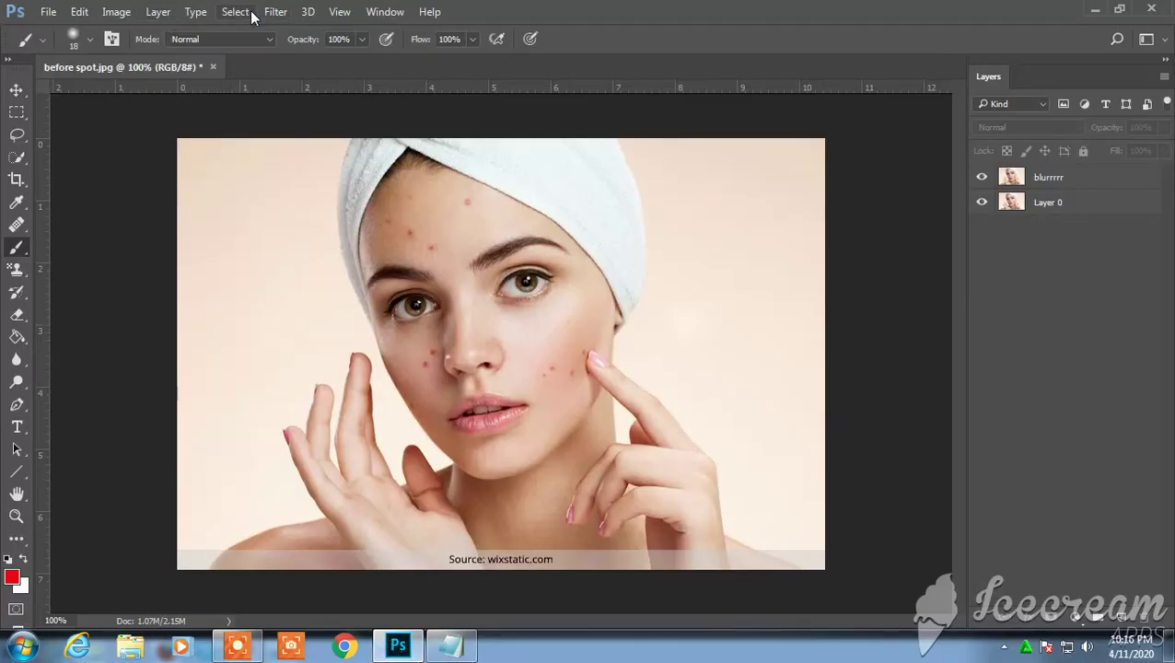
{"action": "left_click", "coordinate": [277, 12]}
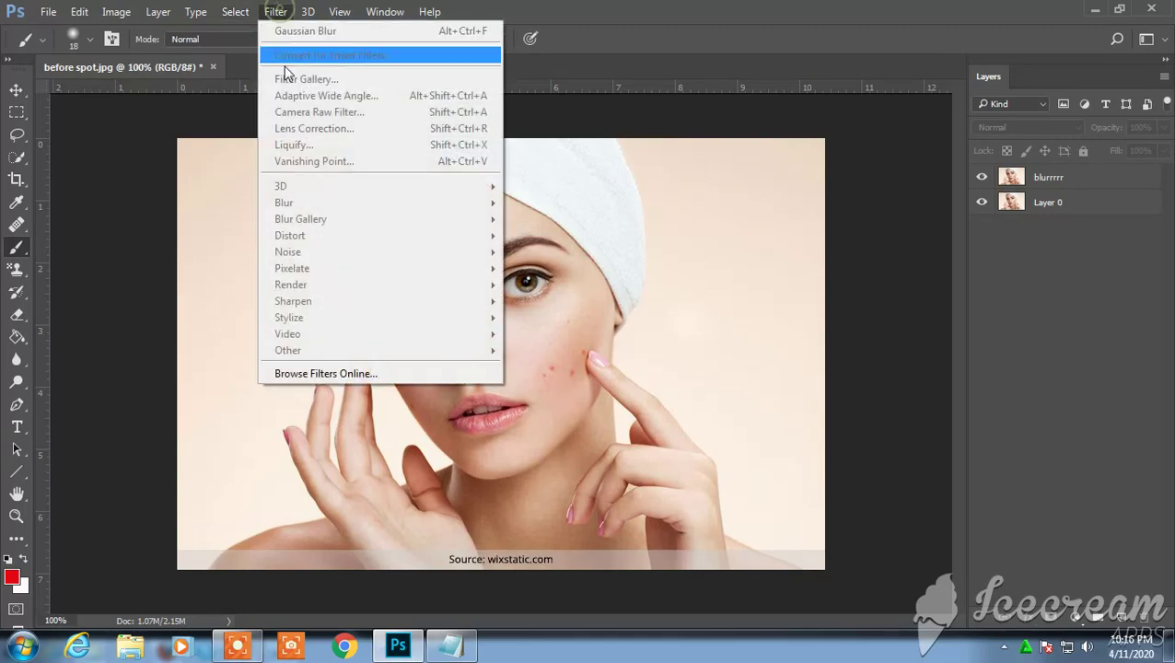
{"action": "left_click", "coordinate": [276, 12]}
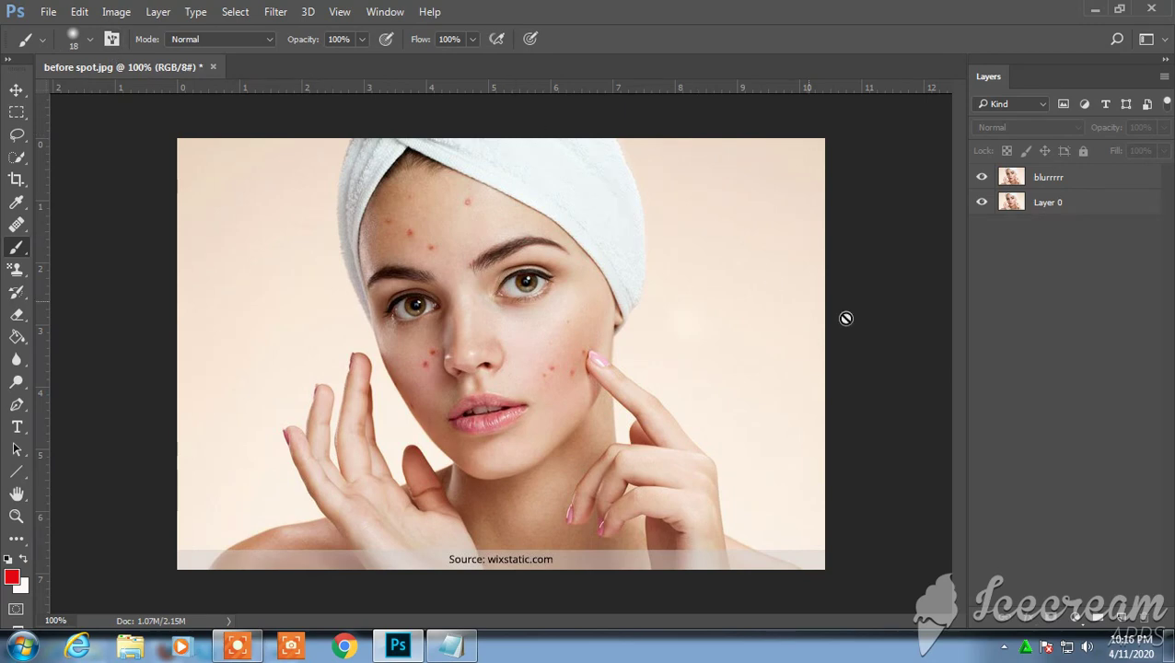
Apply a Gaussian Blur with a radius of 7 pixels to the blurrrr layer.
{"action": "left_click", "coordinate": [1047, 183]}
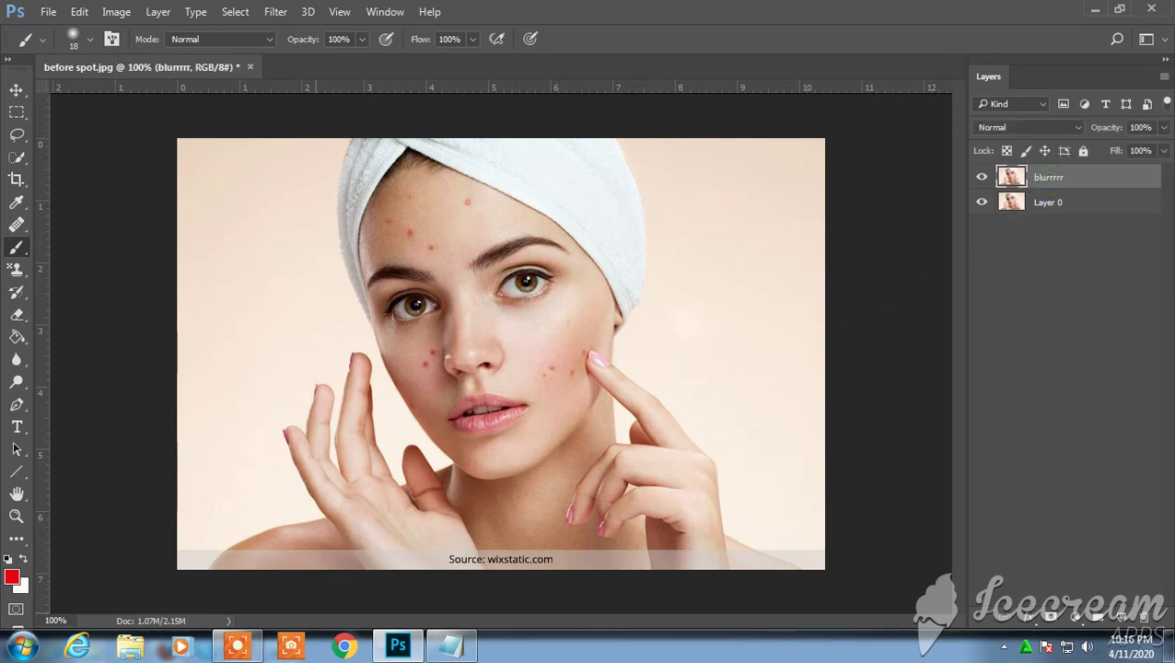
{"action": "left_click", "coordinate": [283, 13]}
{"action": "mouse_move", "coordinate": [299, 208]}
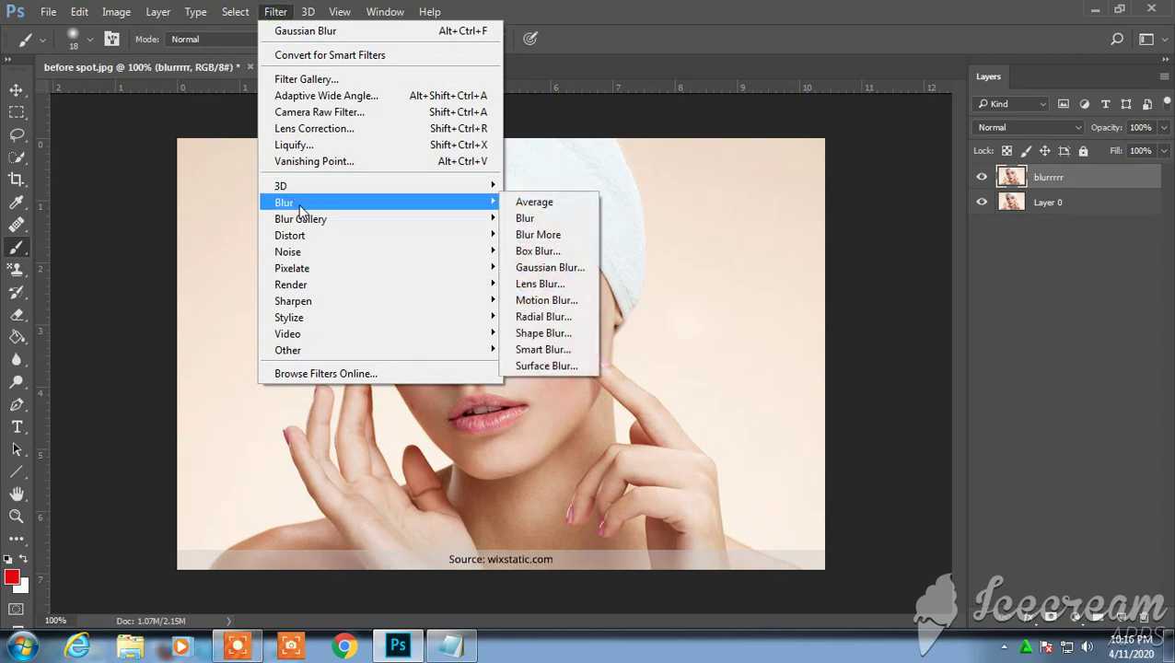
{"action": "left_click", "coordinate": [537, 268]}
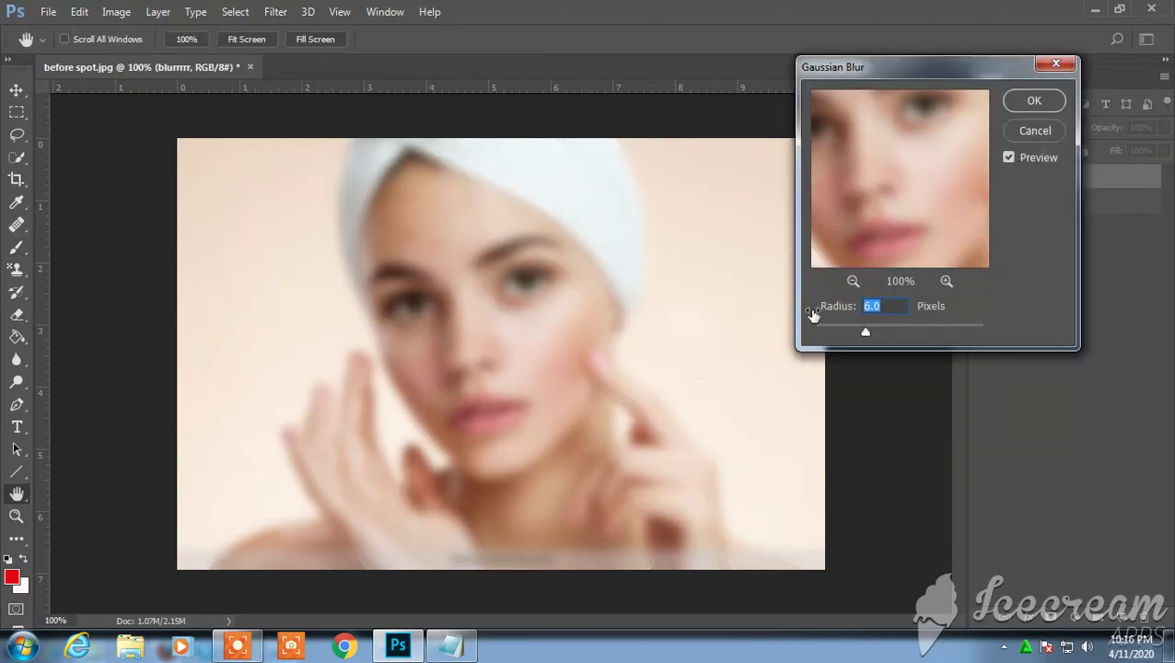
{"action": "type", "text": "20"}
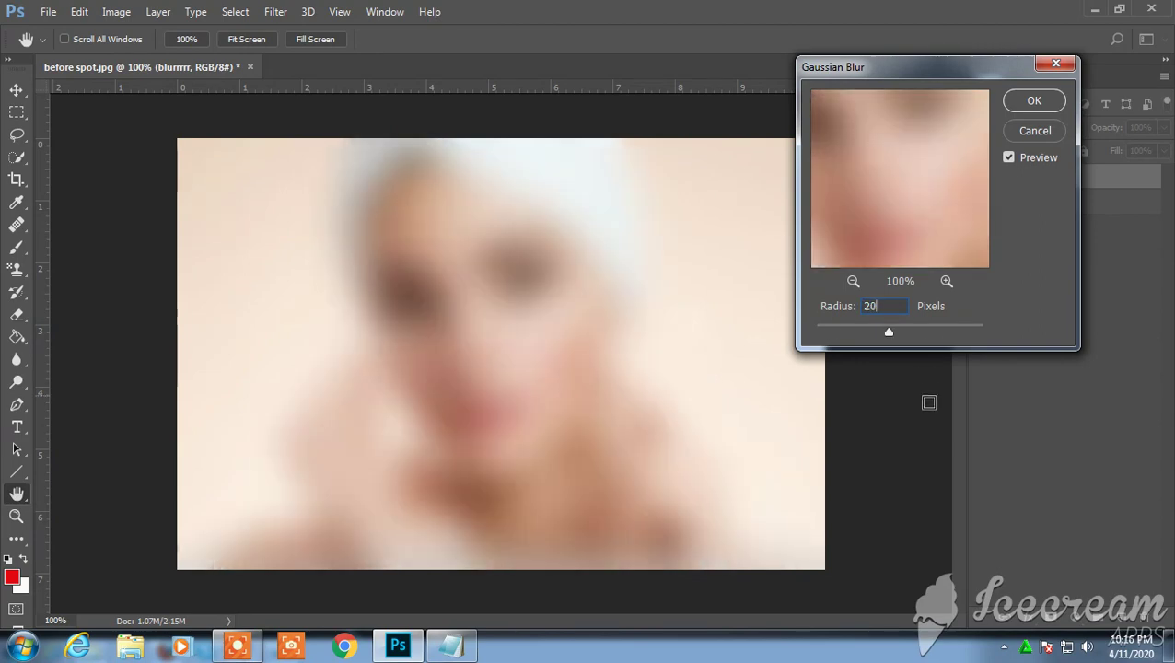
{"action": "double_click", "coordinate": [892, 306]}
{"action": "type", "text": "1"}
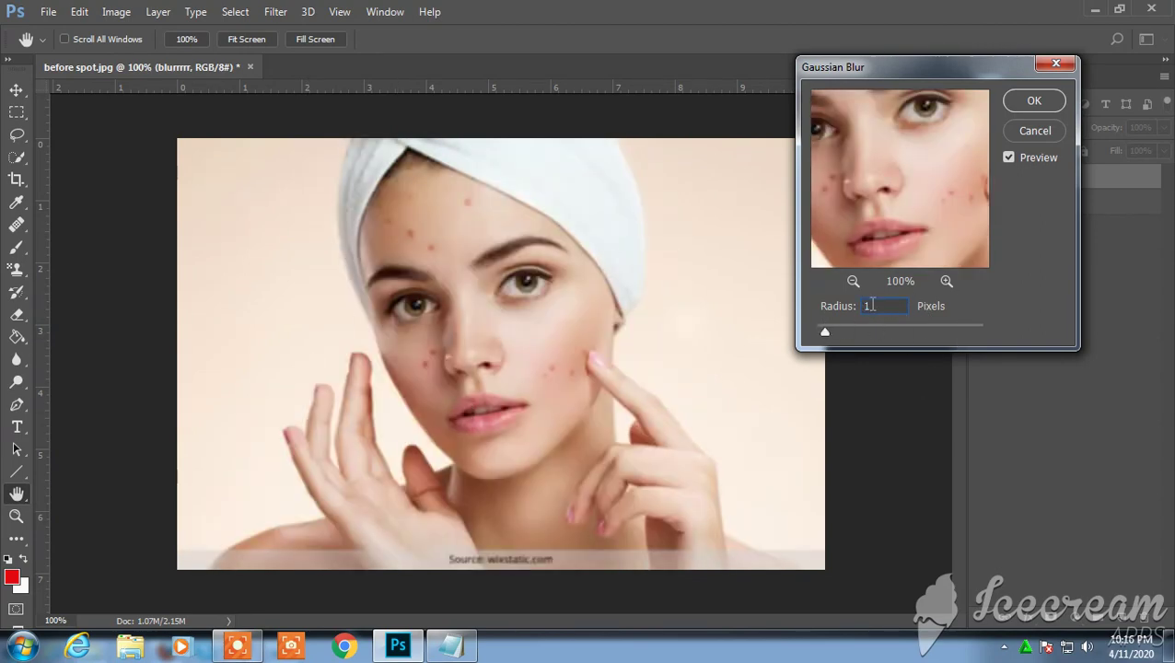
{"action": "double_click", "coordinate": [870, 306]}
{"action": "left_click_drag", "start_coordinate": [823, 335], "coordinate": [867, 333]}
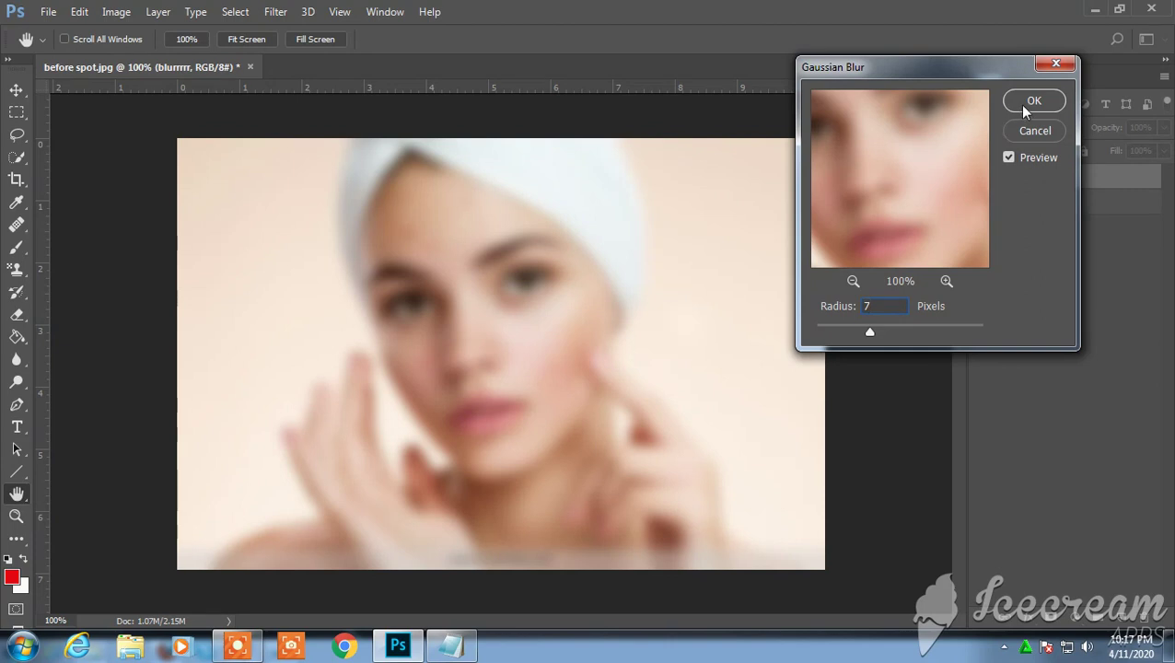
{"action": "left_click", "coordinate": [1032, 103]}
{"action": "key", "text": "b"}
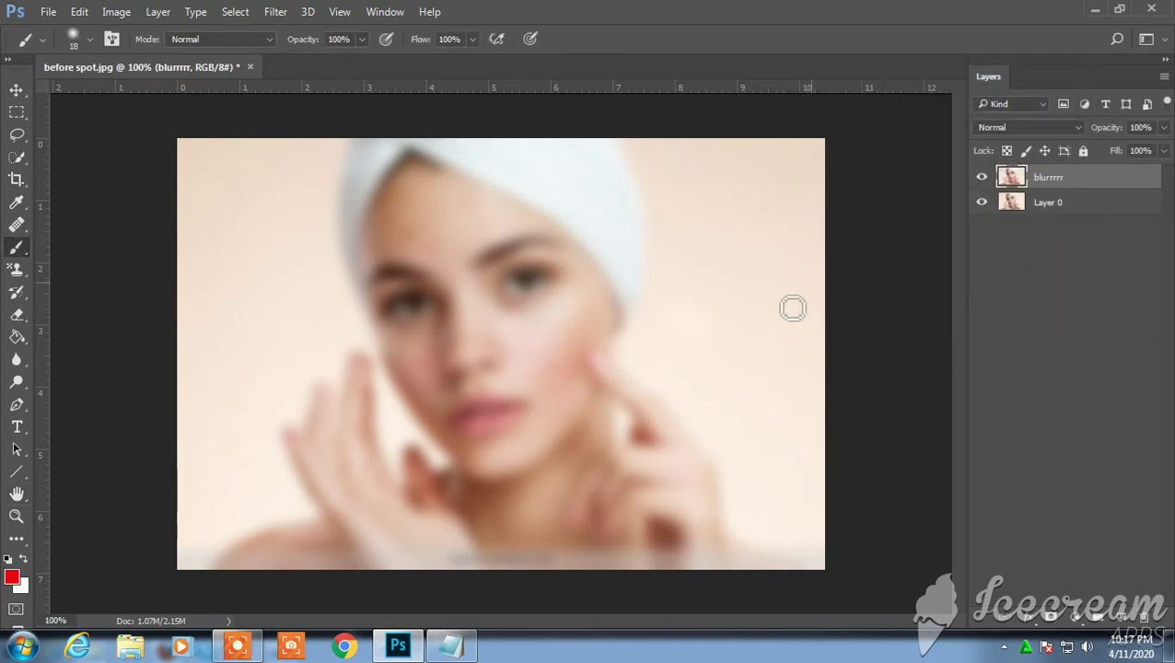
Check step 4 of the Notepad notes and move the blurrrr layer below Layer 0 in Photoshop.
{"action": "left_click", "coordinate": [451, 645]}
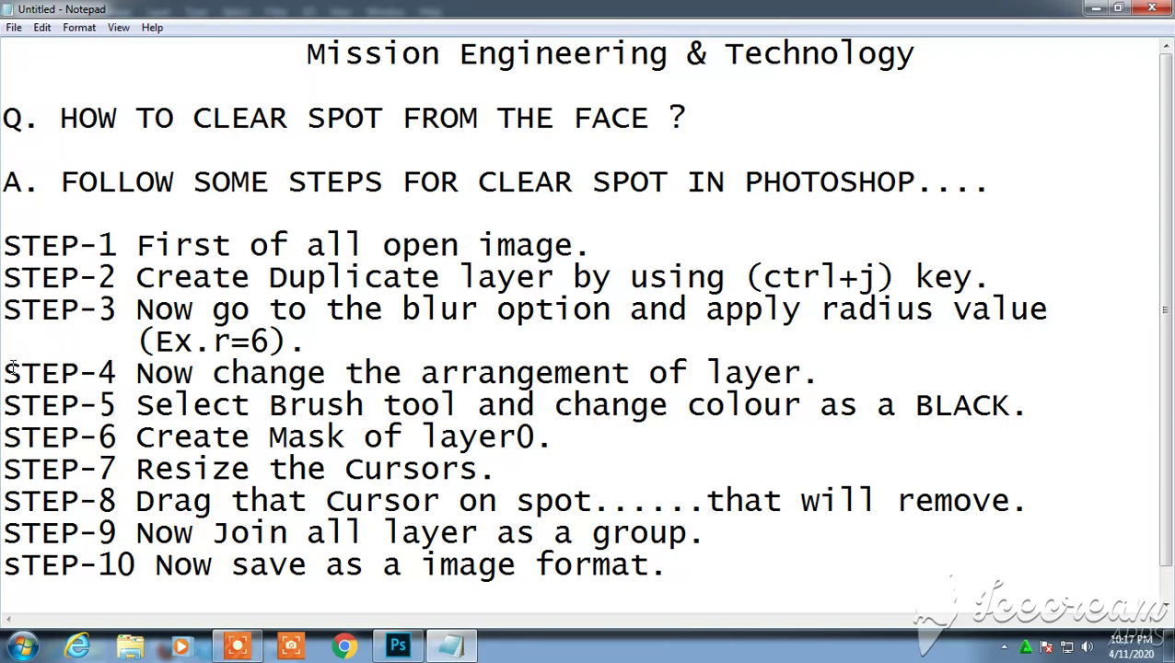
{"action": "left_click_drag", "start_coordinate": [12, 369], "coordinate": [827, 372]}
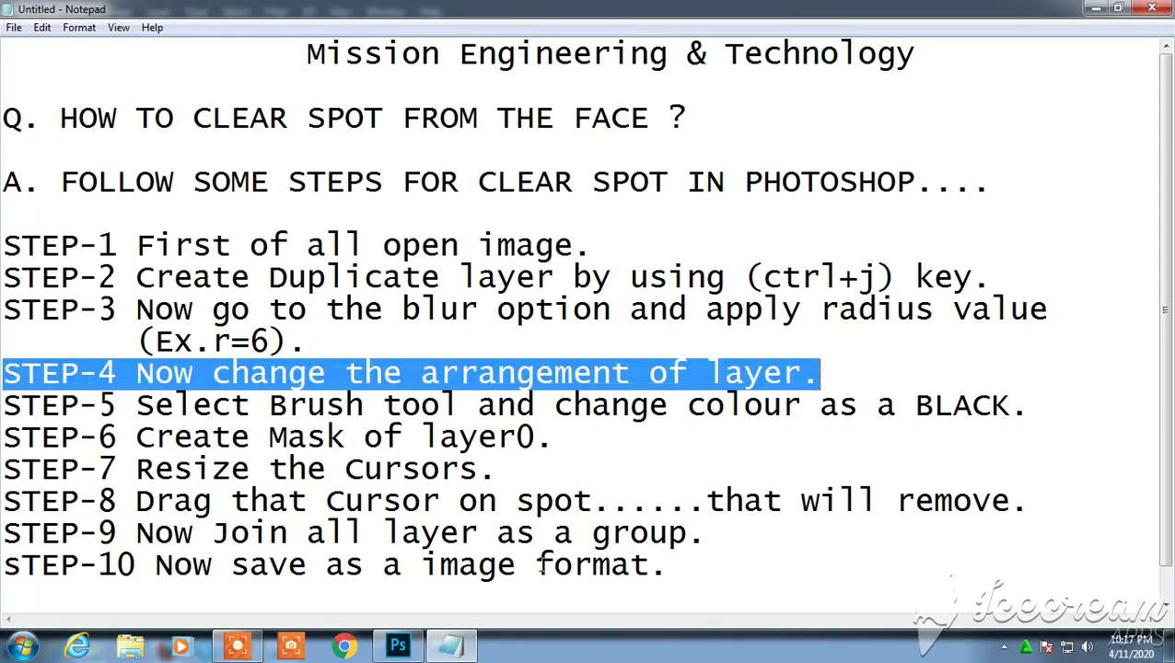
{"action": "left_click", "coordinate": [398, 645]}
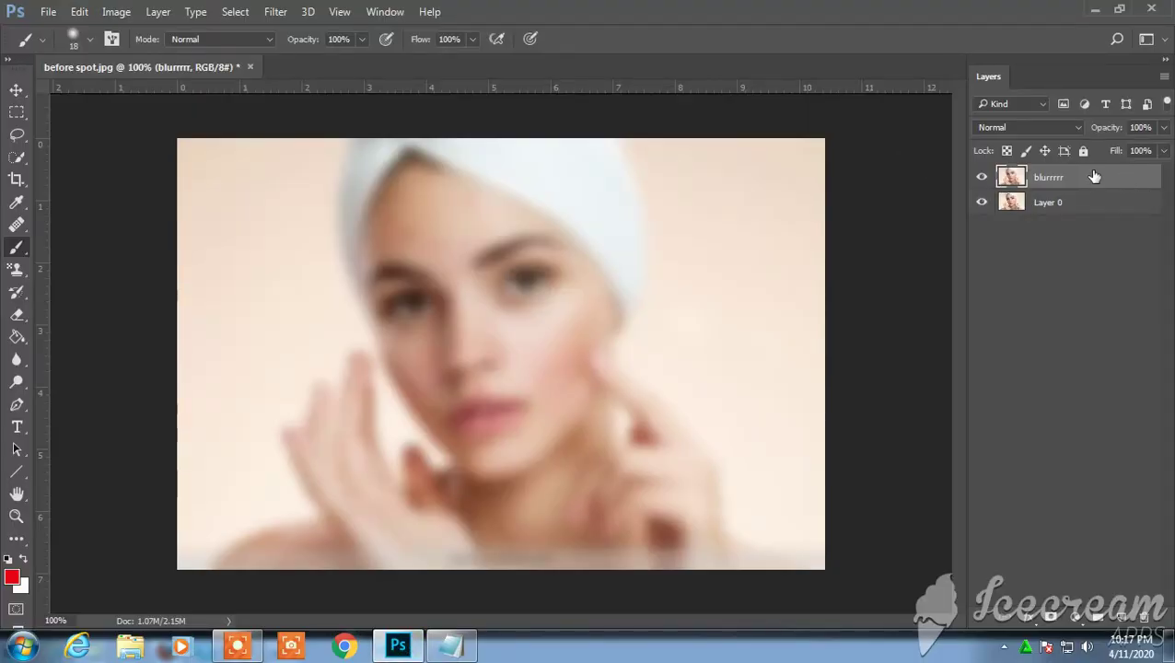
{"action": "left_click_drag", "start_coordinate": [1094, 176], "coordinate": [1086, 208]}
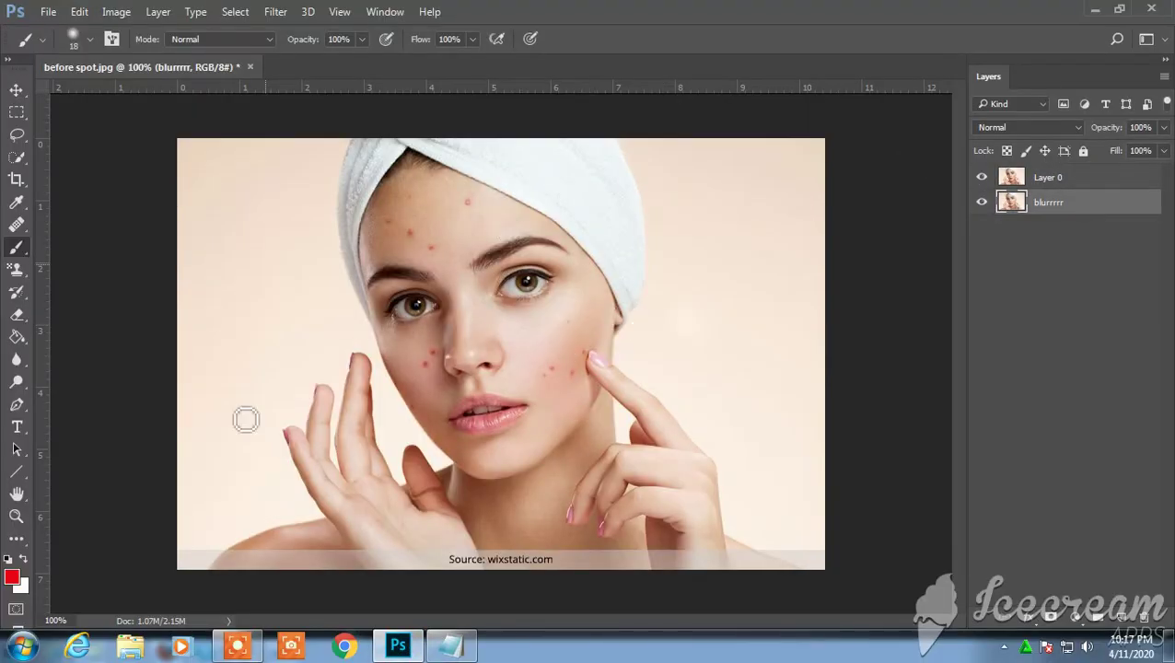
Read step 5 of the Notepad notes and make Layer 0 the active layer in Photoshop.
{"action": "left_click", "coordinate": [450, 645]}
{"action": "left_click_drag", "start_coordinate": [4, 405], "coordinate": [1027, 422]}
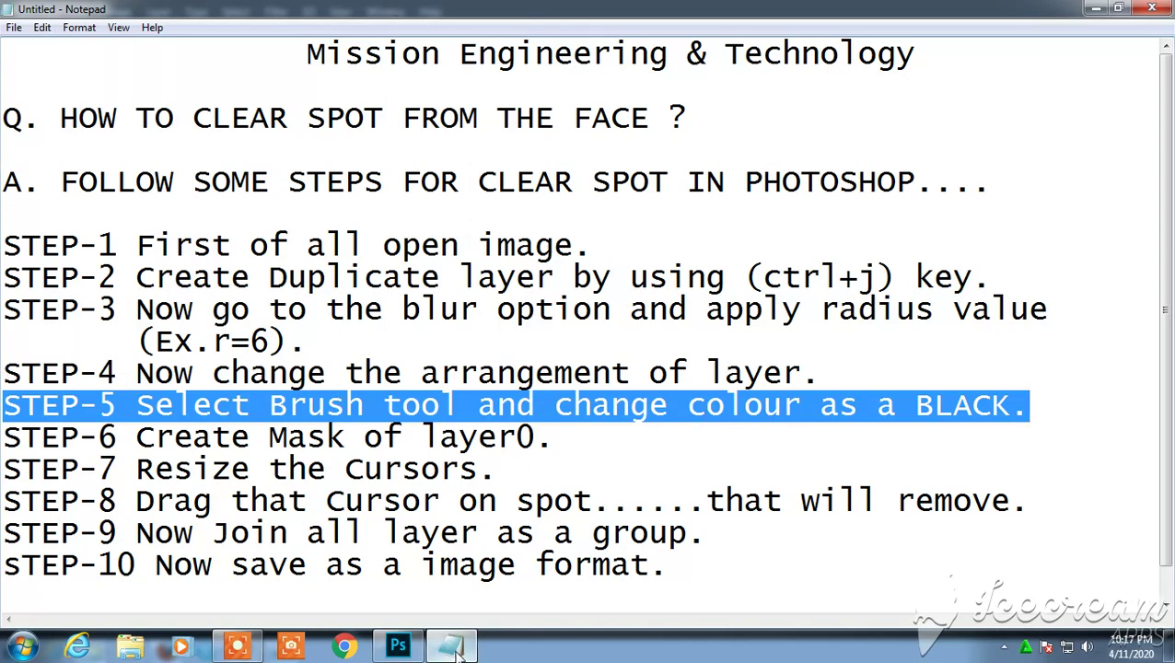
{"action": "left_click", "coordinate": [397, 646]}
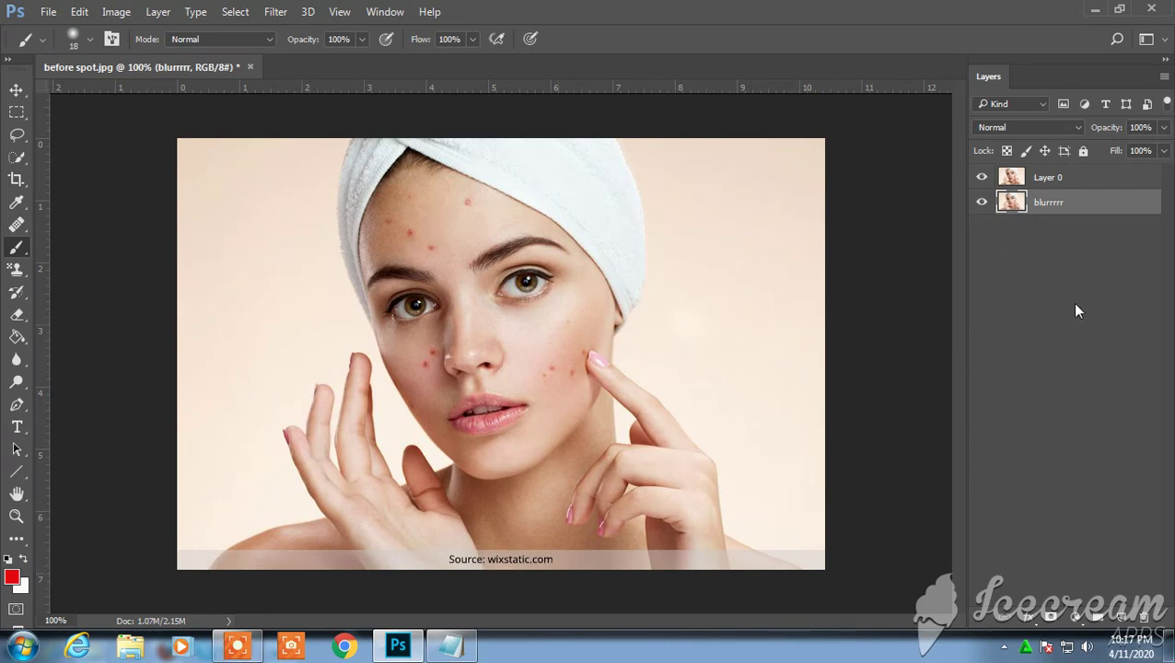
{"action": "left_click", "coordinate": [1074, 178]}
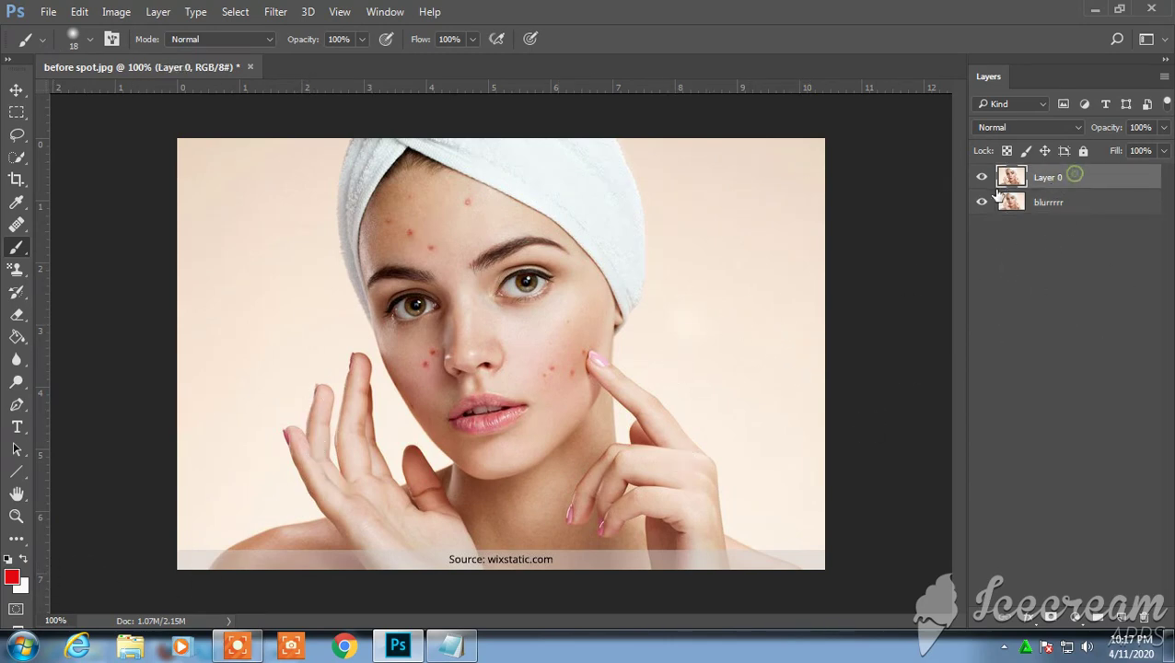
{"action": "left_click", "coordinate": [12, 578]}
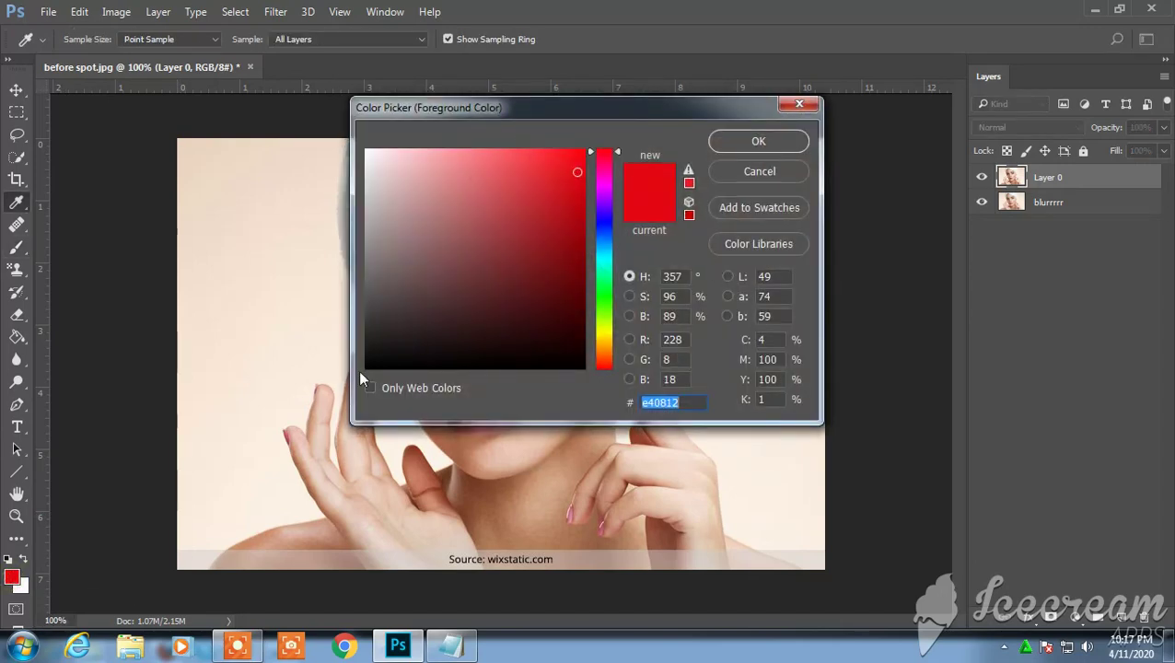
{"action": "left_click", "coordinate": [790, 106]}
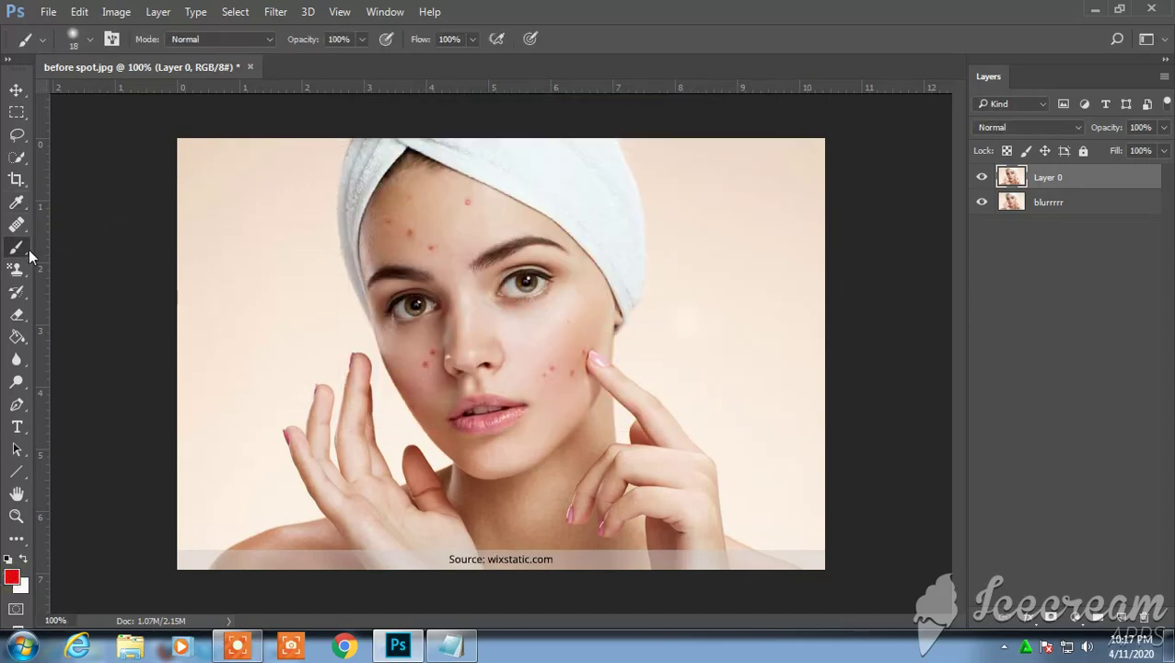
Activate the Brush tool and set the foreground colour to the near-black 090808, undoing any test stroke on the face.
{"action": "left_click", "coordinate": [17, 89]}
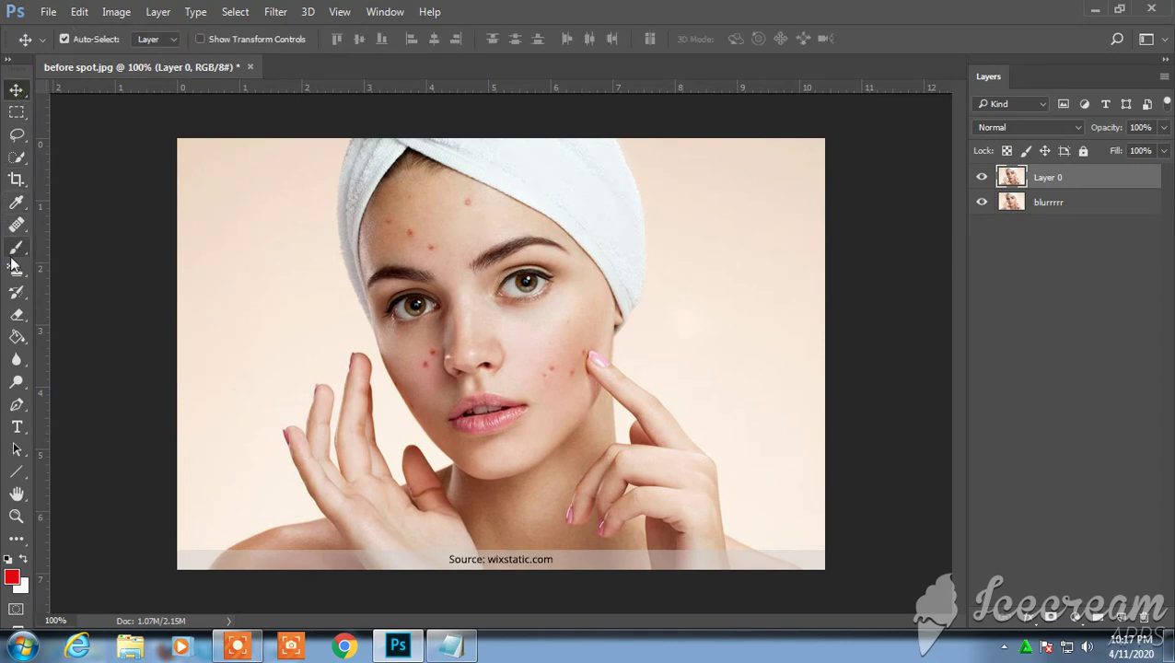
{"action": "left_click", "coordinate": [16, 247]}
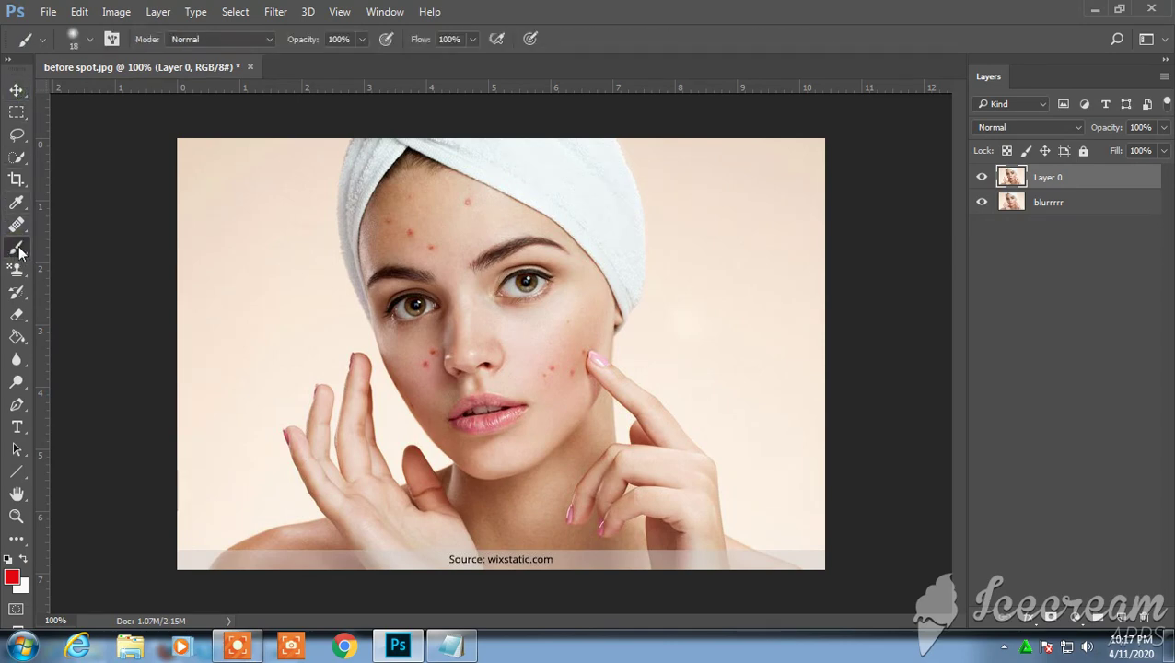
{"action": "right_click", "coordinate": [18, 251]}
{"action": "left_click", "coordinate": [79, 243]}
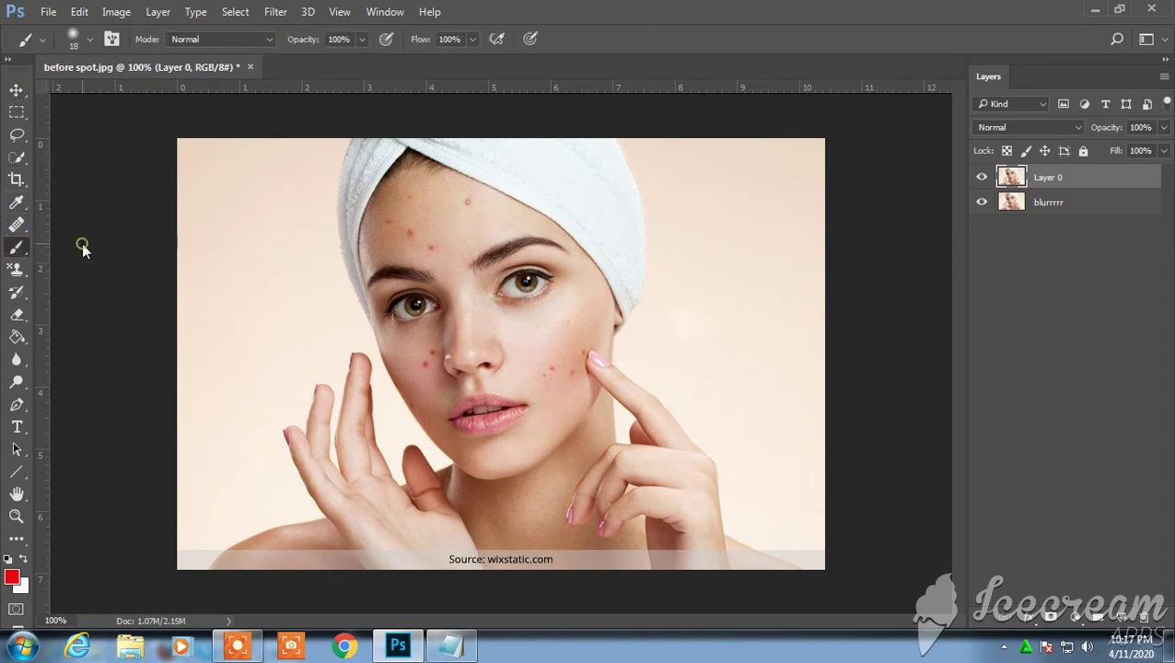
{"action": "left_click", "coordinate": [11, 577]}
{"action": "left_click", "coordinate": [377, 361]}
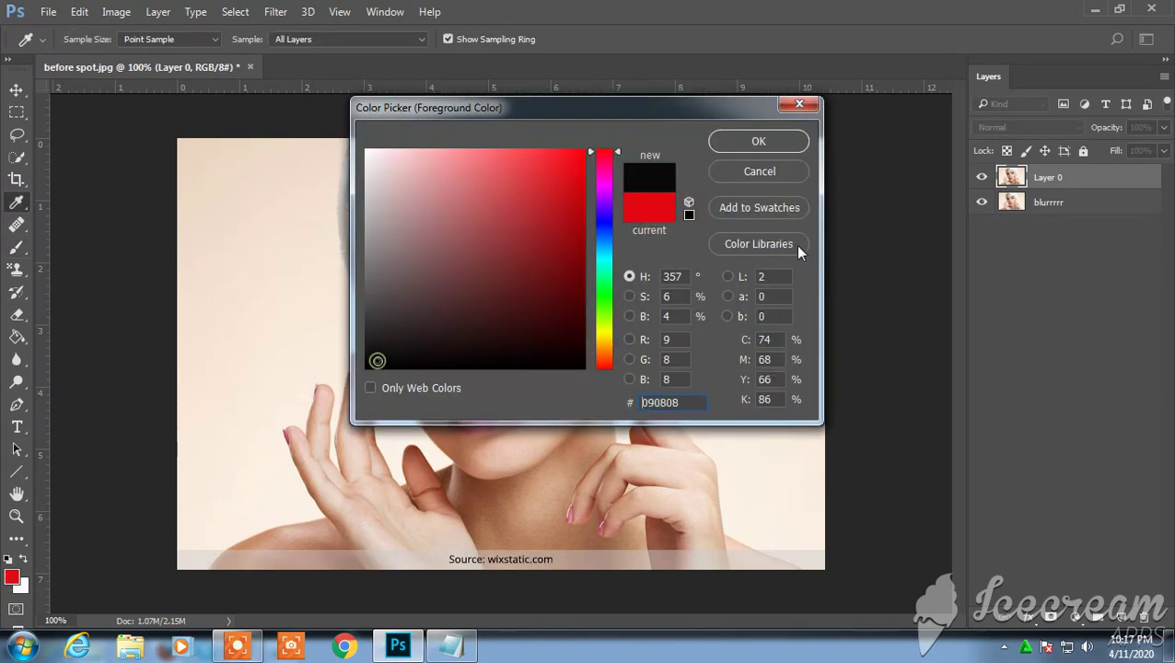
{"action": "left_click", "coordinate": [758, 141]}
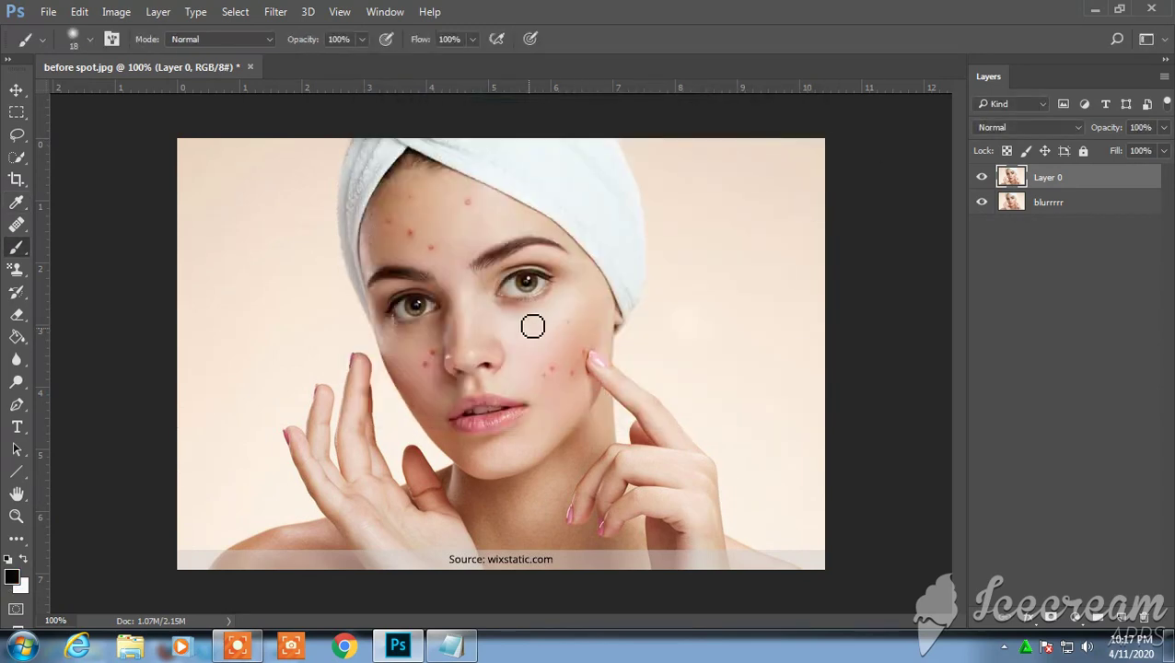
{"action": "left_click_drag", "start_coordinate": [536, 287], "coordinate": [541, 394]}
{"action": "key", "text": "ctrl+z"}
Check step 6 of the Notepad notes and add a layer mask to Layer 0 in Photoshop.
{"action": "left_click", "coordinate": [452, 647]}
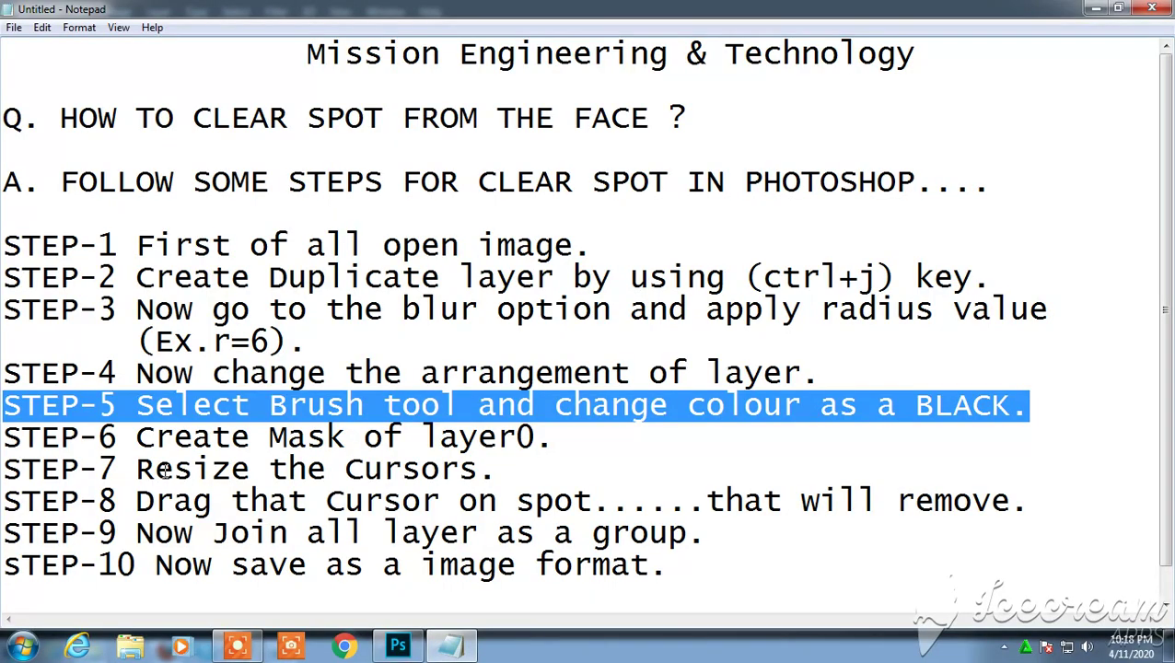
{"action": "left_click_drag", "start_coordinate": [136, 436], "coordinate": [545, 439]}
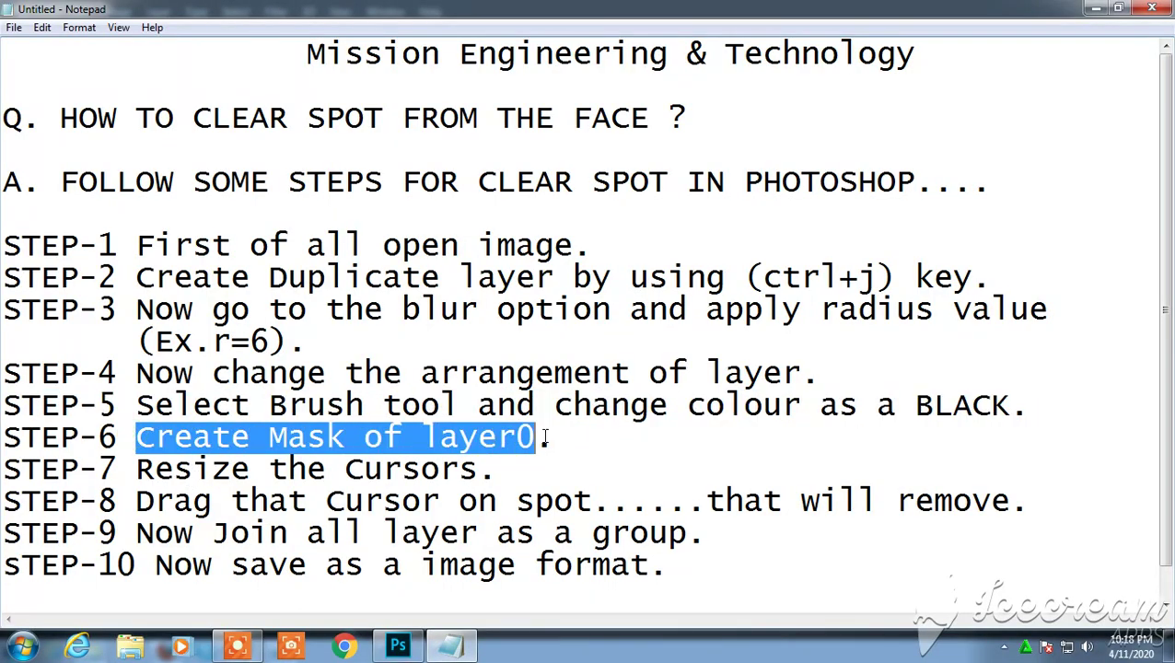
{"action": "left_click", "coordinate": [400, 646]}
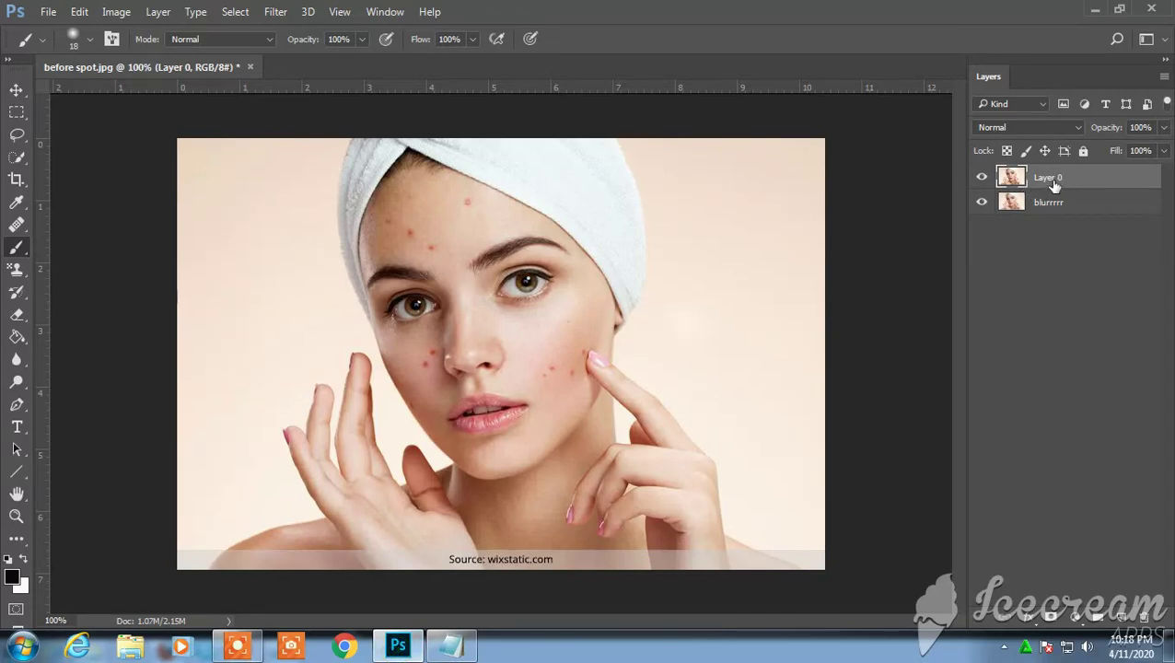
{"action": "left_click", "coordinate": [1051, 618]}
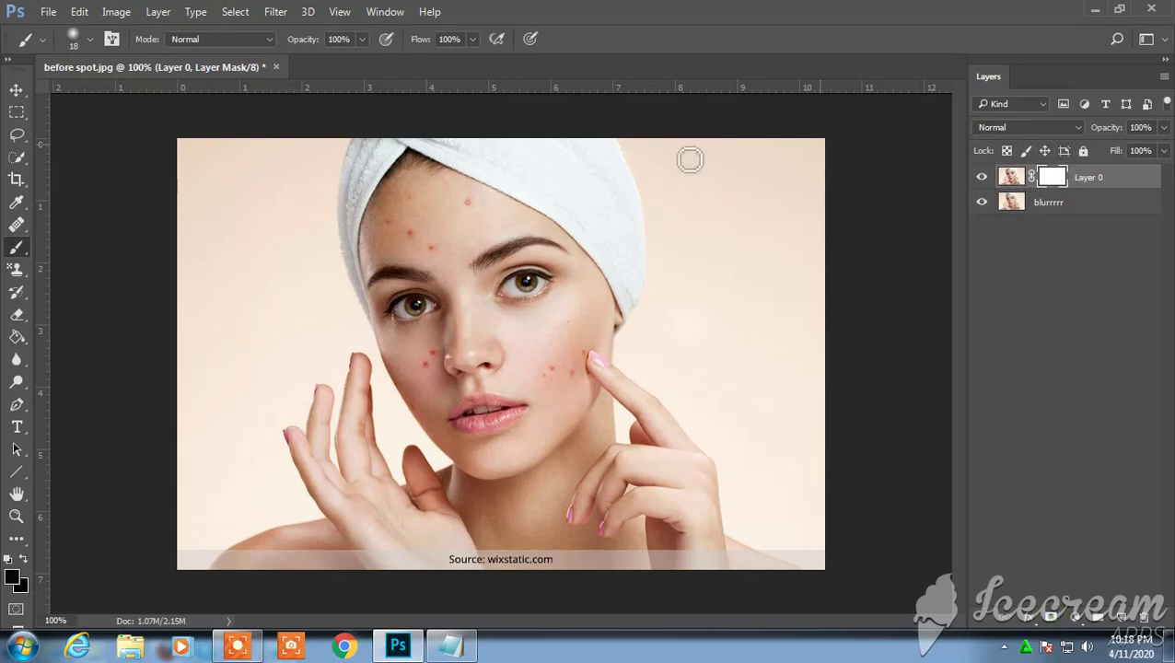
Set the foreground colour to the near-black 080707 for painting on Layer 0's mask.
{"action": "left_click", "coordinate": [9, 577]}
{"action": "left_click", "coordinate": [394, 361]}
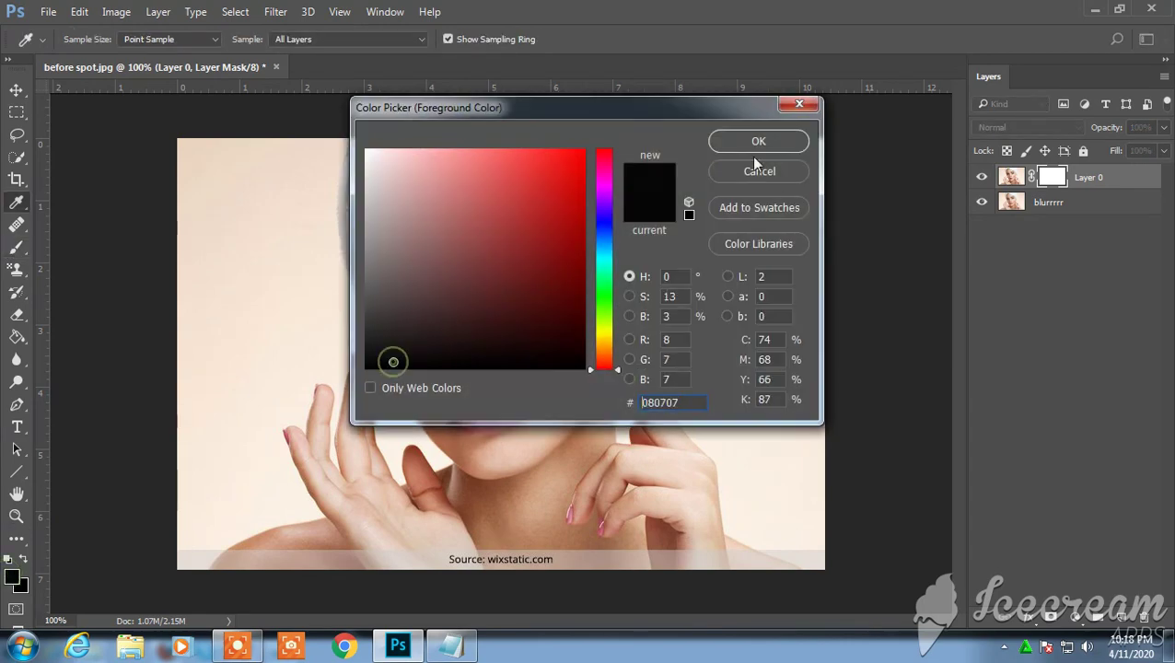
{"action": "left_click", "coordinate": [757, 143]}
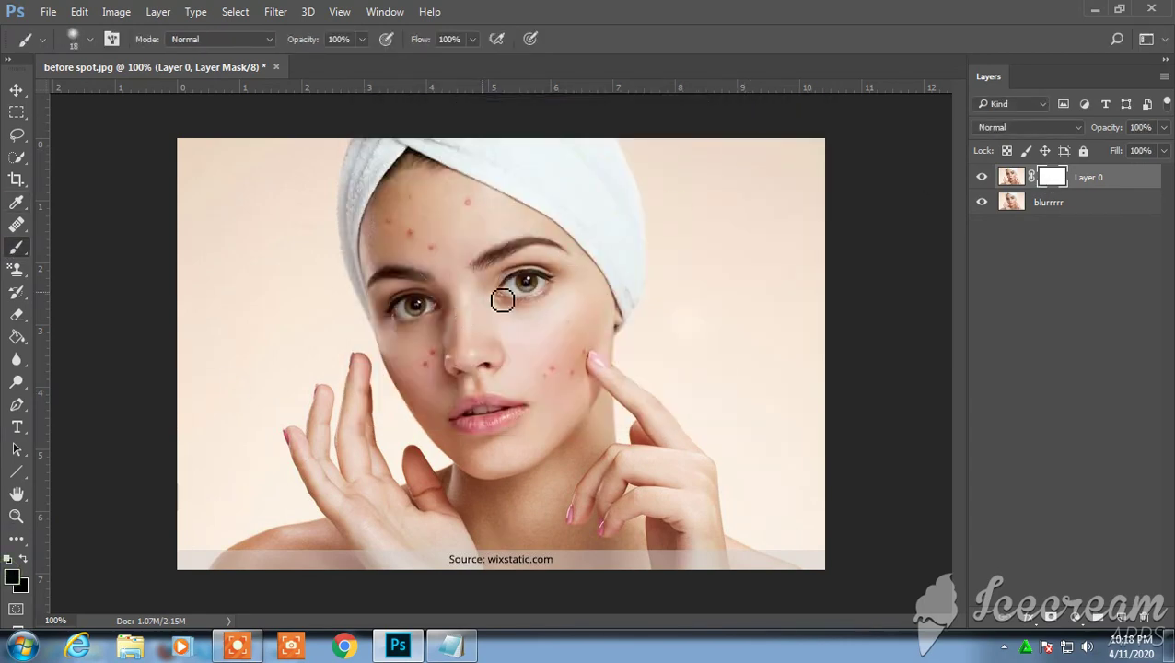
Check step 7 of the Notepad notes and set the brush size to 21 px in Photoshop.
{"action": "left_click", "coordinate": [451, 645]}
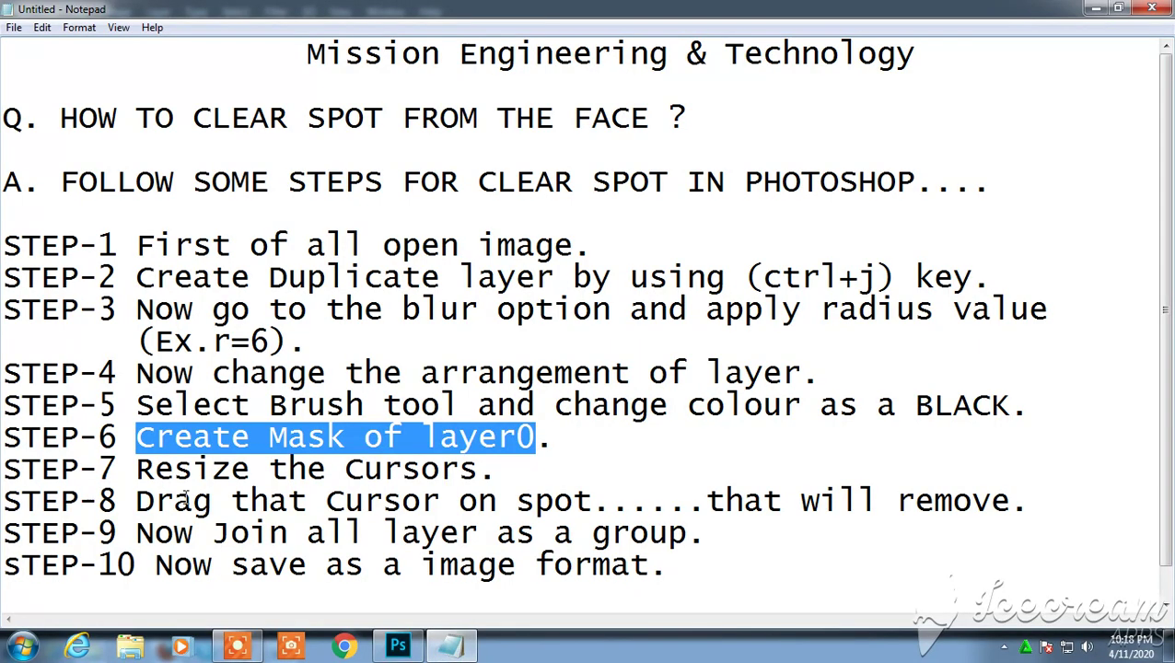
{"action": "left_click_drag", "start_coordinate": [133, 472], "coordinate": [504, 472]}
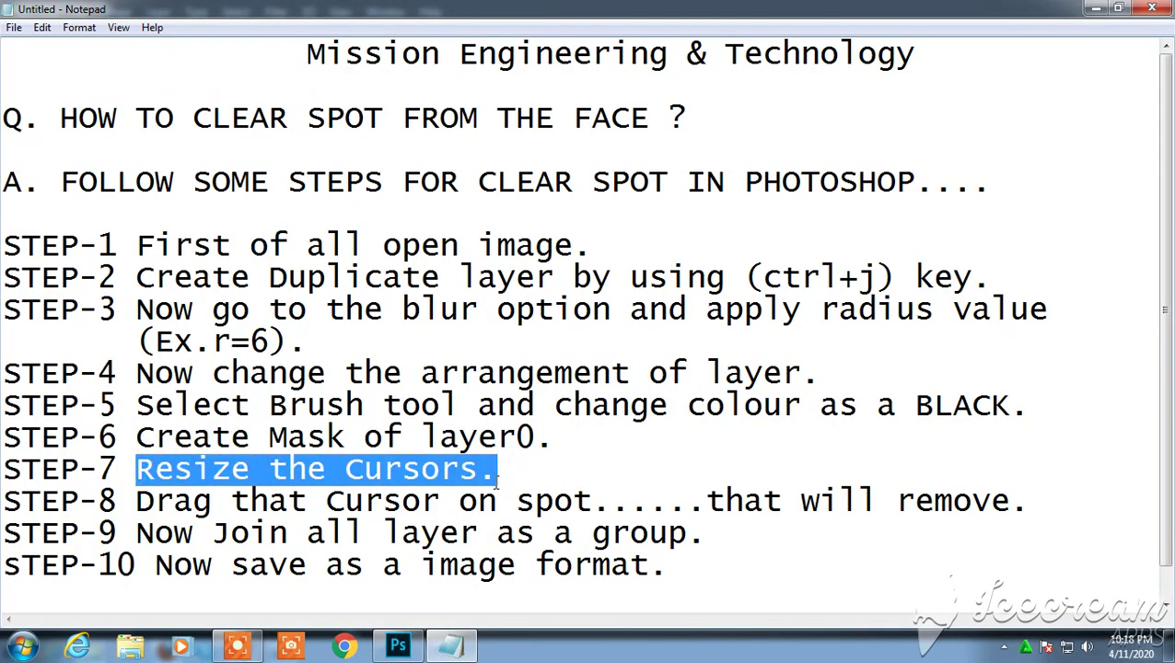
{"action": "left_click", "coordinate": [497, 474]}
{"action": "left_click", "coordinate": [398, 645]}
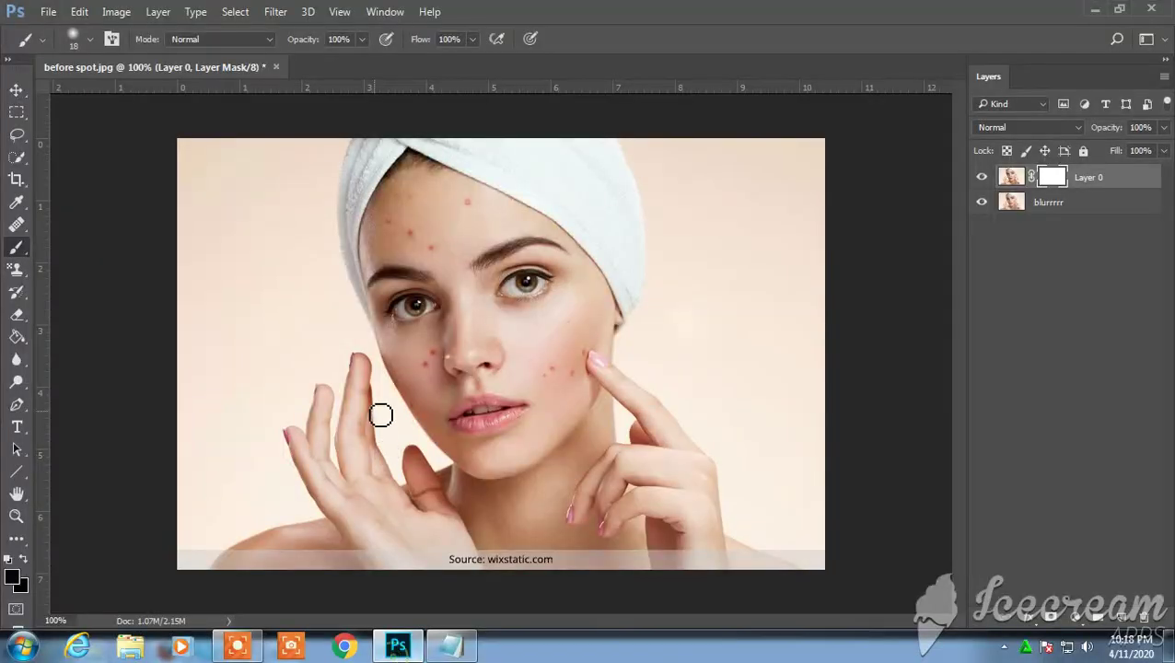
{"action": "right_click", "coordinate": [433, 346]}
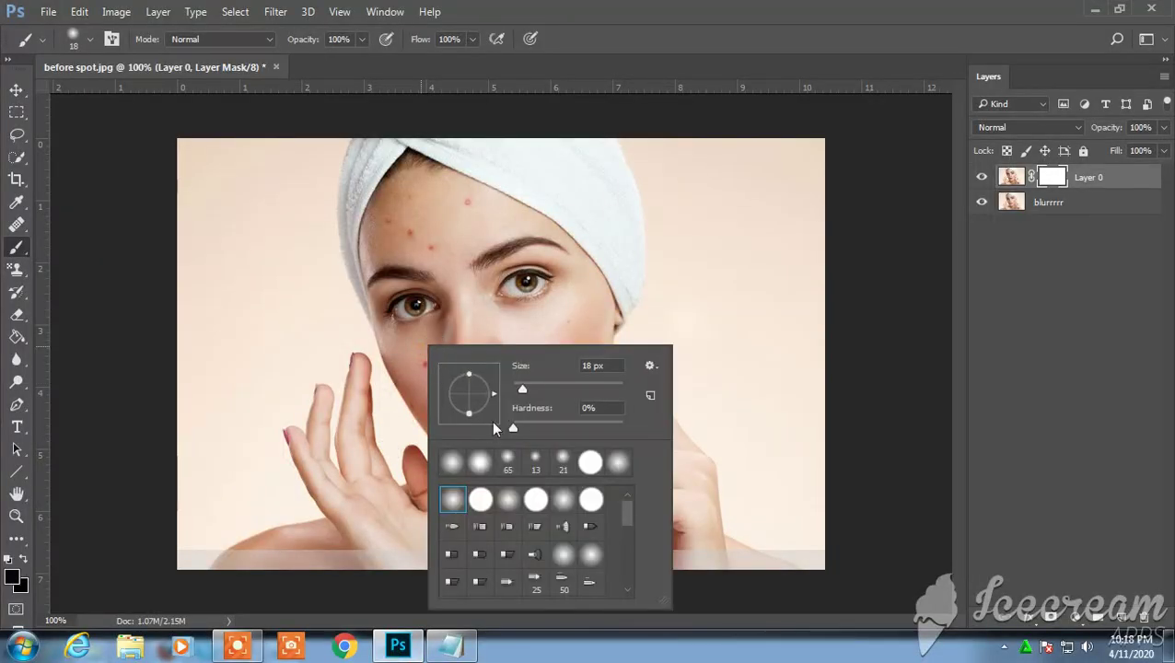
{"action": "left_click_drag", "start_coordinate": [521, 386], "coordinate": [527, 387]}
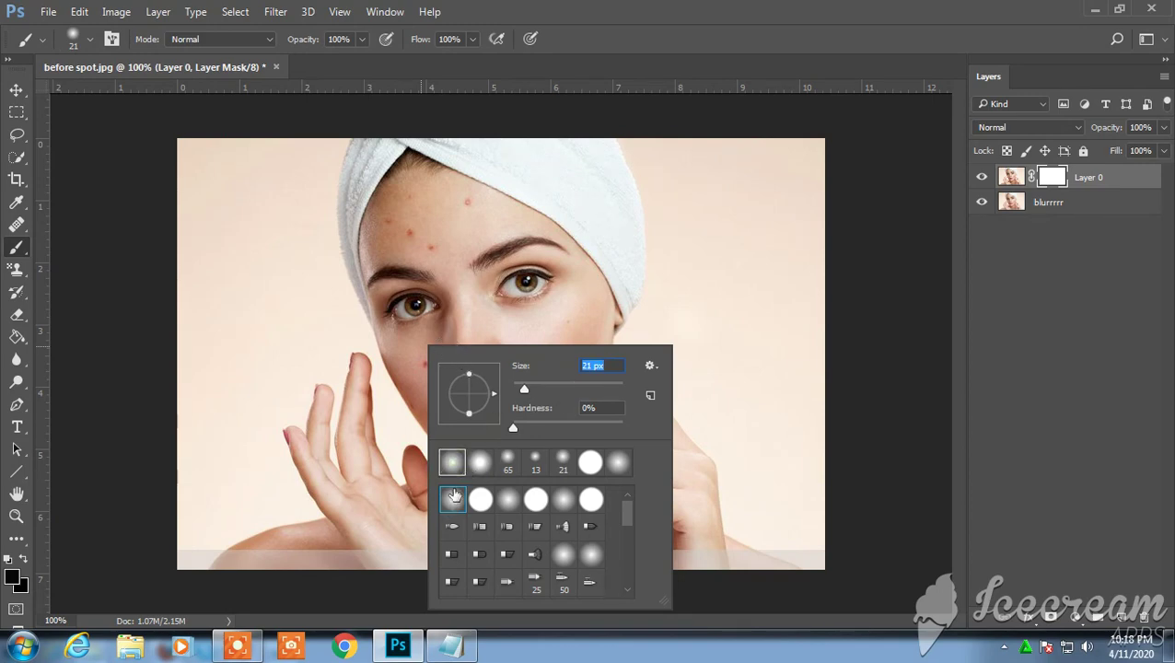
{"action": "left_click", "coordinate": [604, 307]}
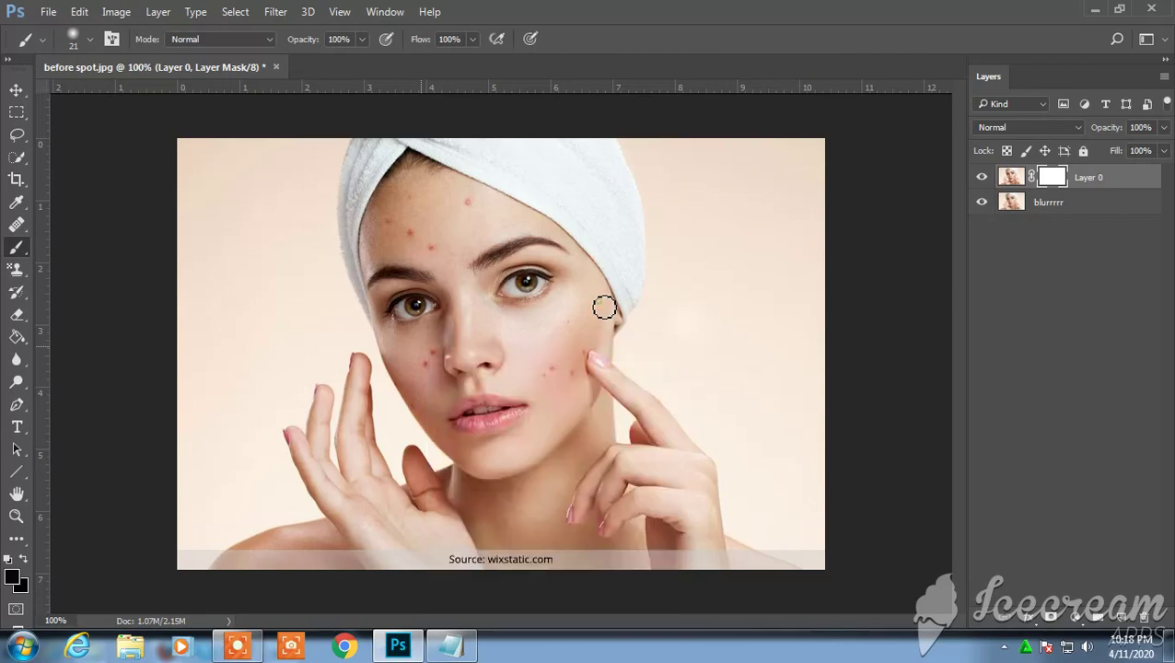
Check step 8 of the Notepad notes and paint over the red spots on the cheeks and forehead on Layer 0's mask in Photoshop.
{"action": "left_click", "coordinate": [435, 646]}
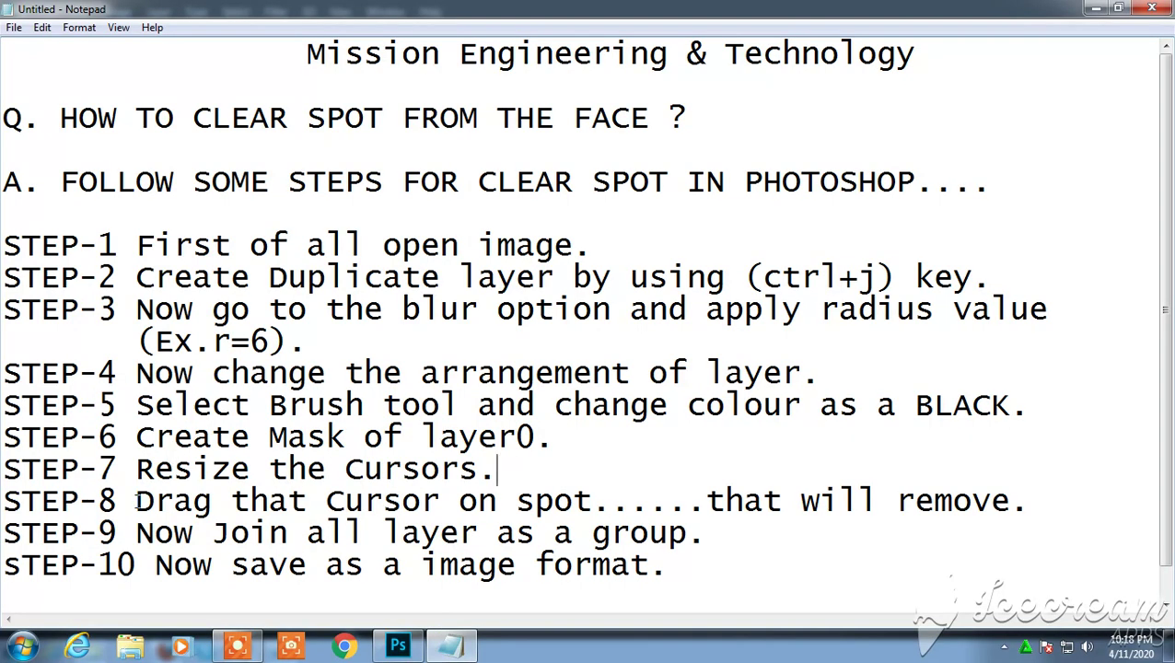
{"action": "left_click_drag", "start_coordinate": [137, 502], "coordinate": [1017, 502]}
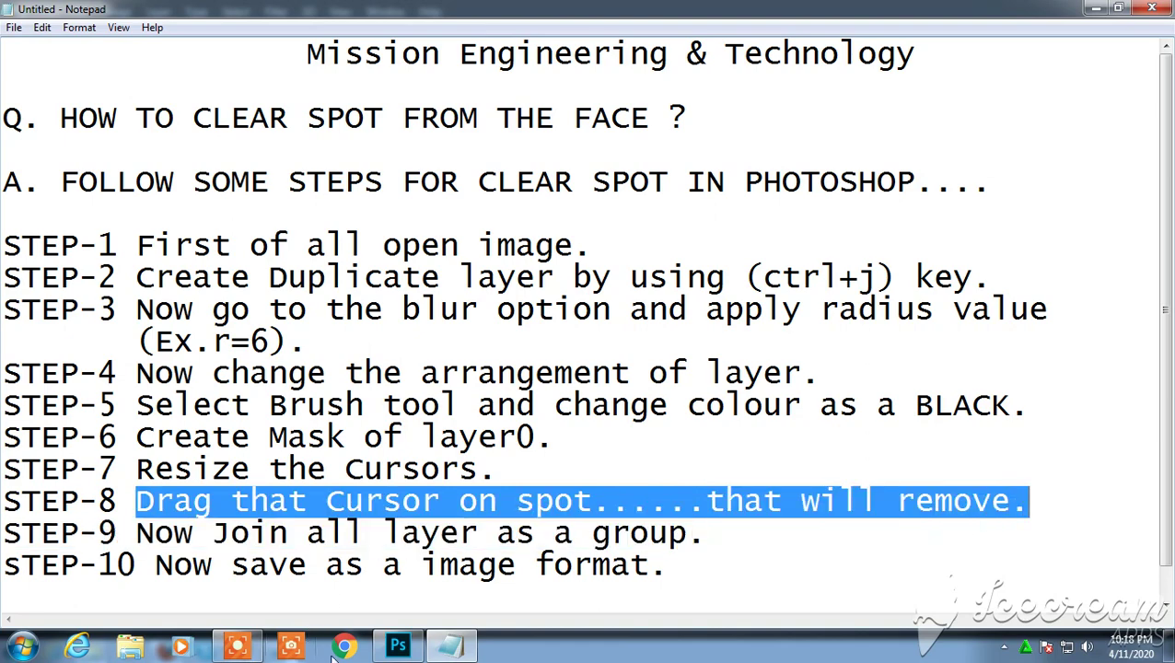
{"action": "left_click", "coordinate": [397, 646]}
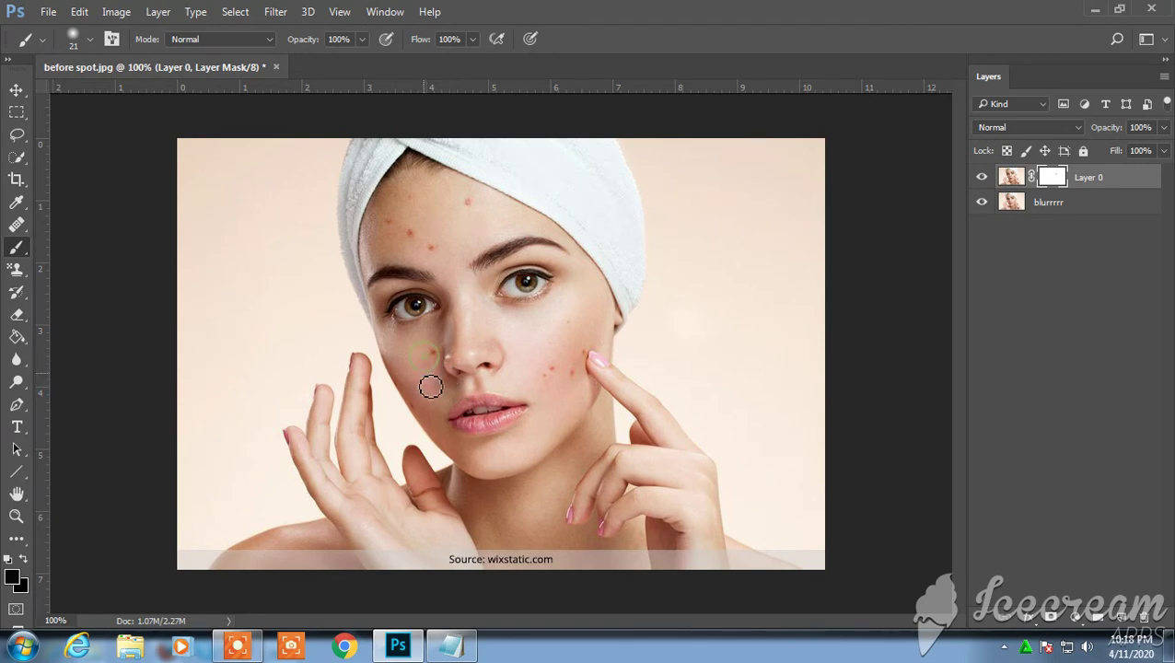
{"action": "mouse_move", "coordinate": [431, 387]}
{"action": "left_mouse_down"}
{"action": "mouse_move", "coordinate": [441, 335]}
{"action": "mouse_move", "coordinate": [432, 371]}
{"action": "left_mouse_up"}
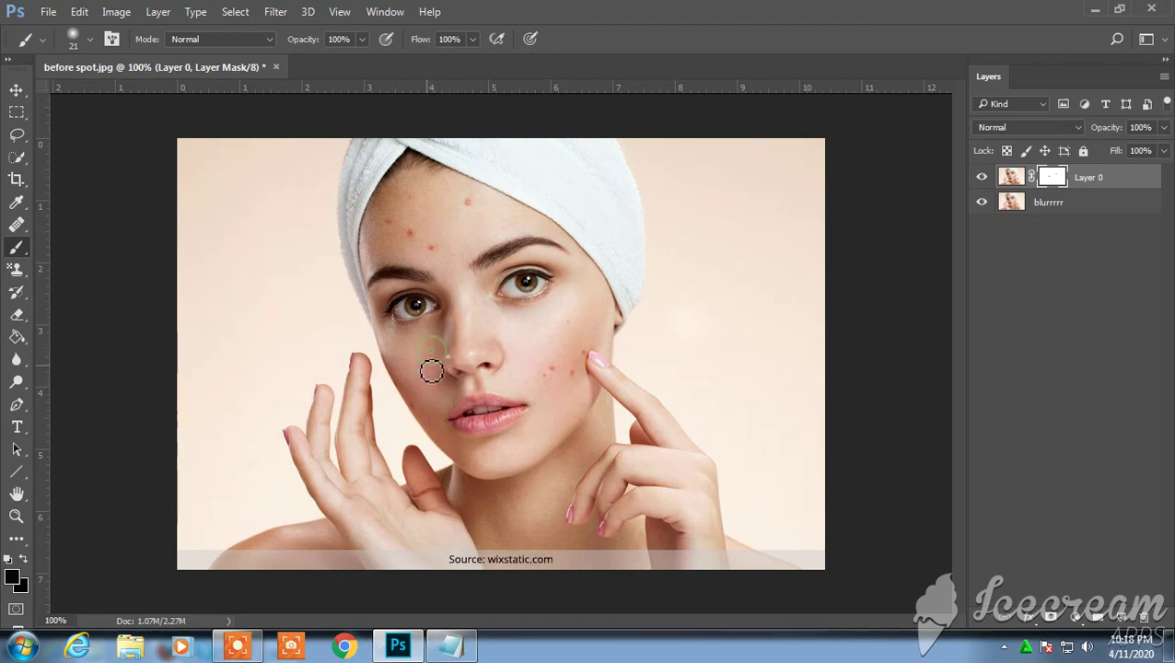
{"action": "mouse_move", "coordinate": [420, 228]}
{"action": "left_mouse_down"}
{"action": "mouse_move", "coordinate": [442, 259]}
{"action": "mouse_move", "coordinate": [388, 218]}
{"action": "mouse_move", "coordinate": [390, 233]}
{"action": "mouse_move", "coordinate": [411, 202]}
{"action": "mouse_move", "coordinate": [474, 202]}
{"action": "left_mouse_up"}
{"action": "left_click", "coordinate": [549, 318]}
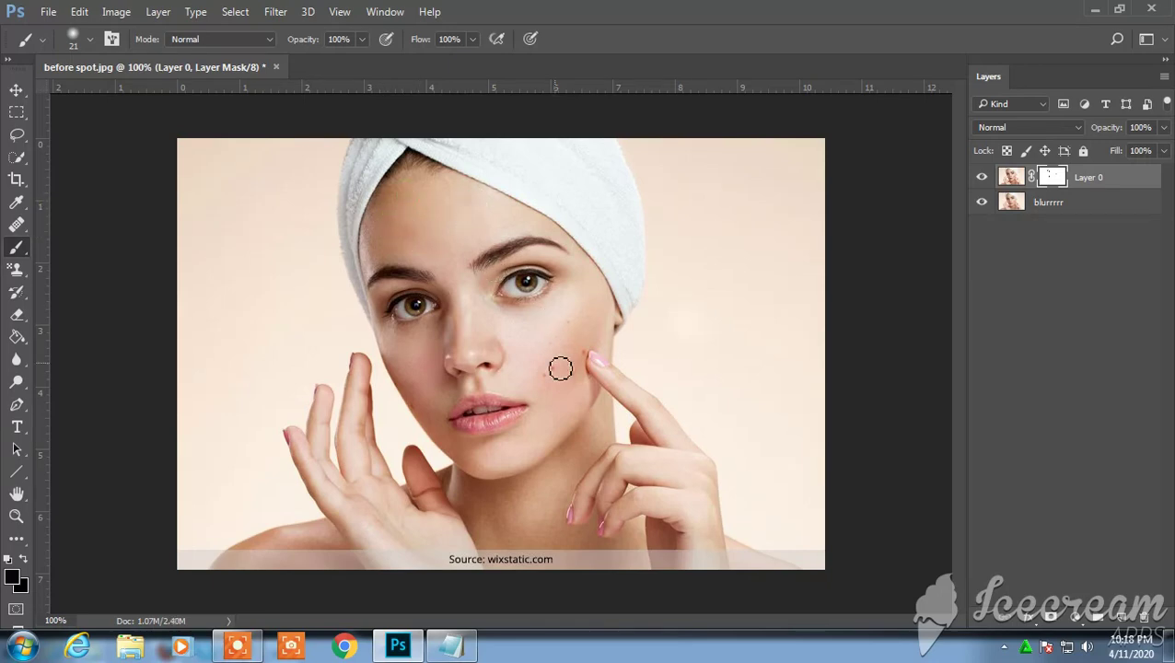
{"action": "left_click", "coordinate": [552, 380]}
{"action": "mouse_move", "coordinate": [588, 356]}
{"action": "left_mouse_down"}
{"action": "mouse_move", "coordinate": [573, 459]}
{"action": "mouse_move", "coordinate": [571, 330]}
{"action": "left_mouse_up"}
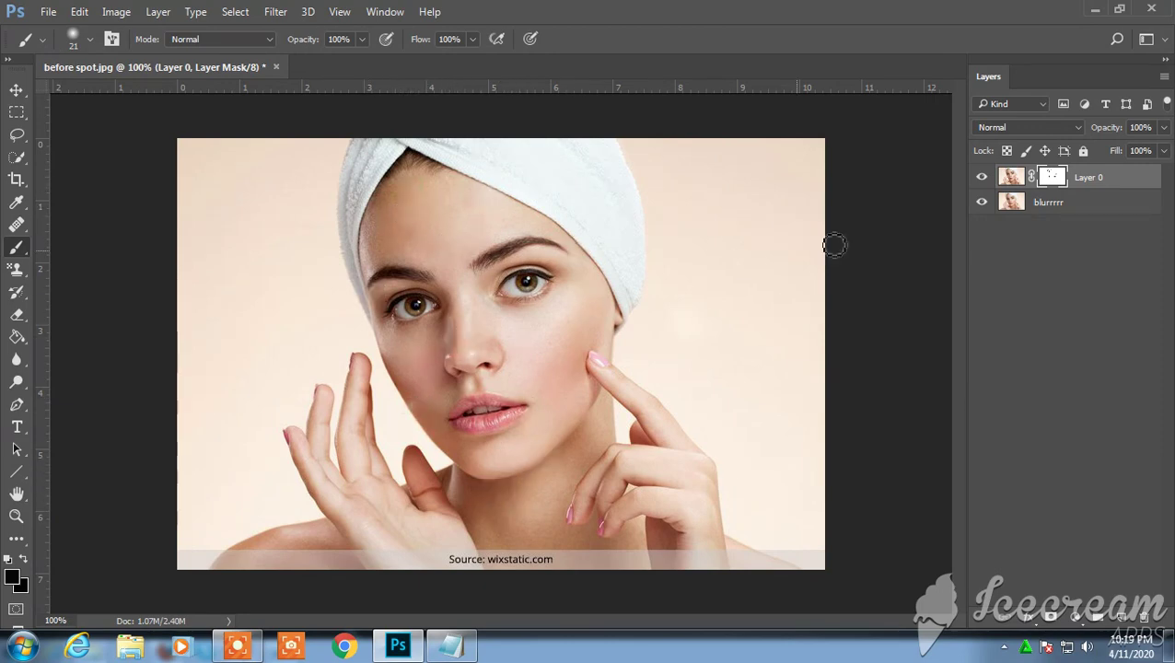
Check step 9 of the Notepad notes and put Layer 0 and the blurrrr layer into a group in Photoshop.
{"action": "left_click", "coordinate": [451, 644]}
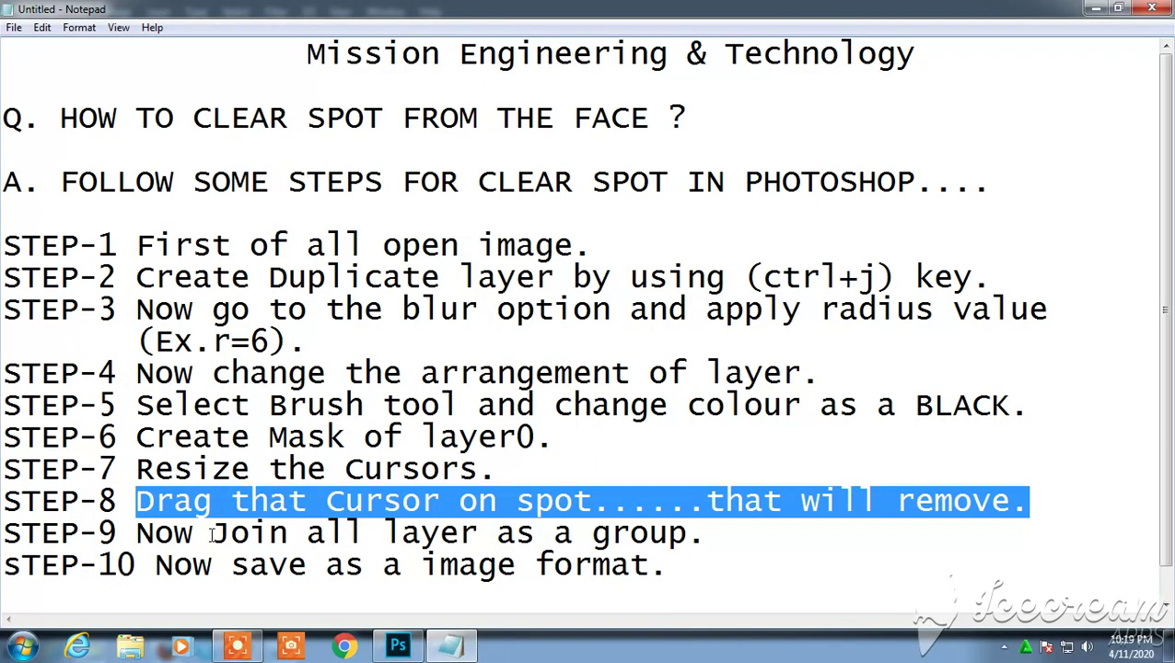
{"action": "left_click", "coordinate": [136, 534]}
{"action": "left_click_drag", "start_coordinate": [6, 532], "coordinate": [712, 545]}
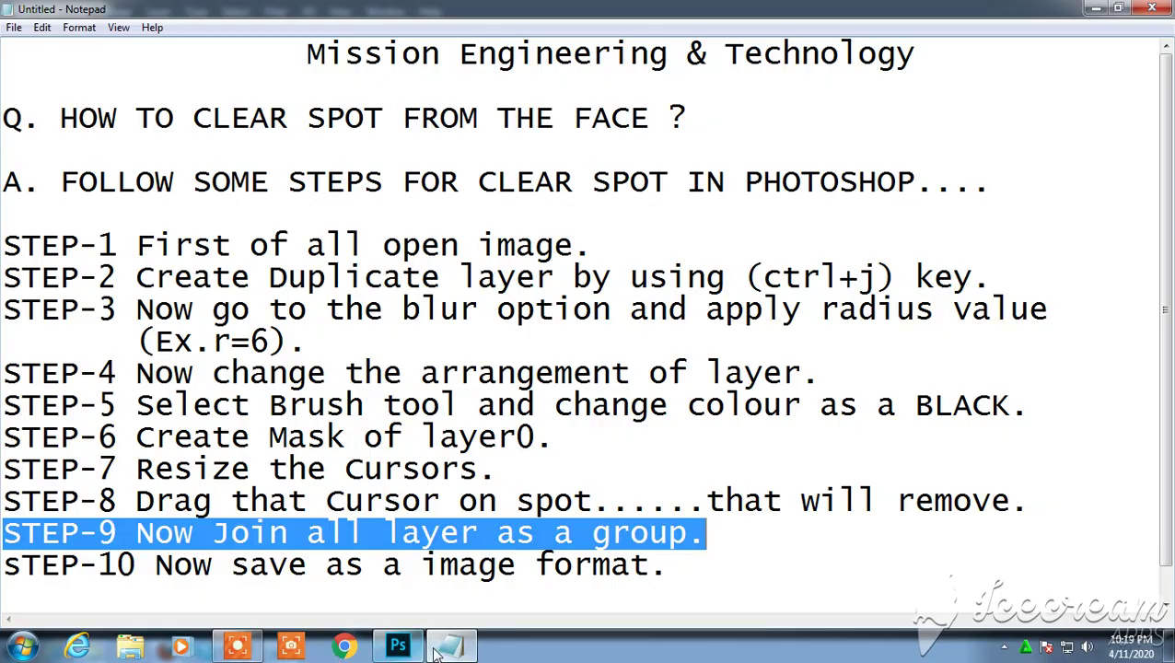
{"action": "left_click", "coordinate": [398, 646]}
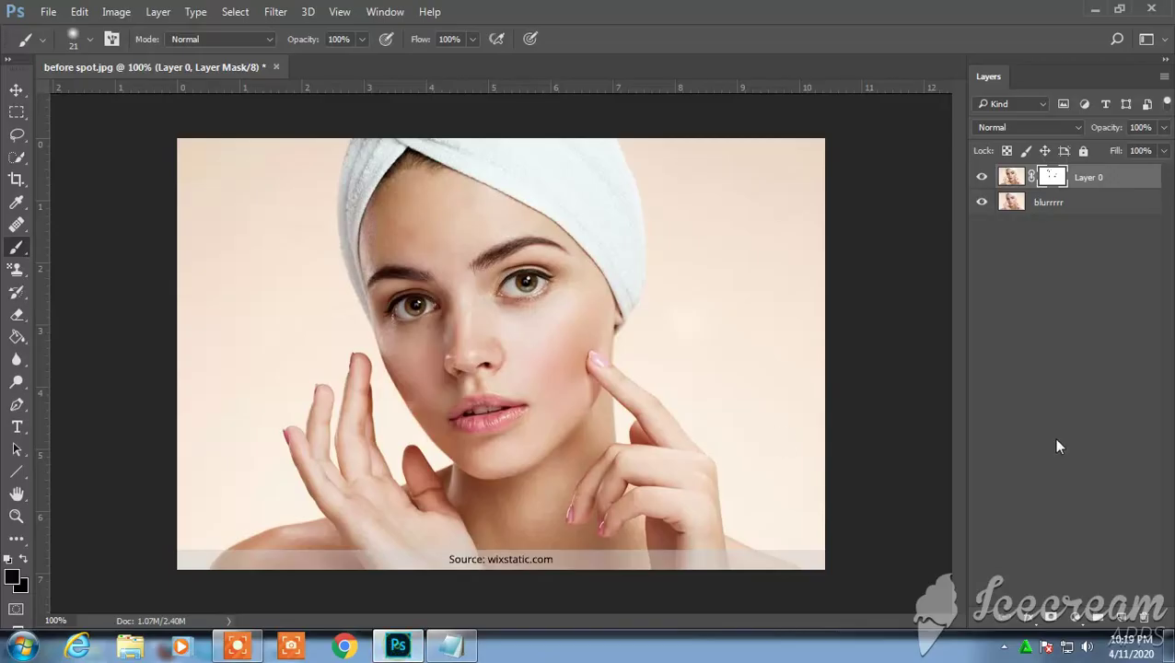
{"action": "left_click", "coordinate": [1116, 175]}
{"action": "left_click", "coordinate": [1073, 203], "text": "shift"}
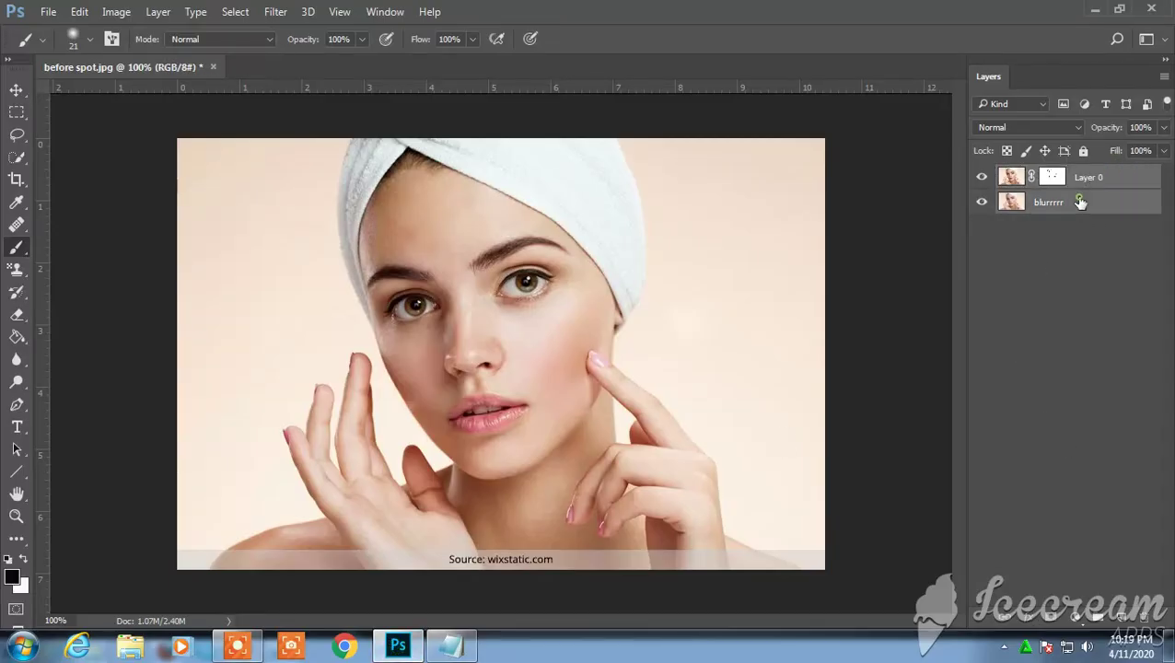
{"action": "left_click", "coordinate": [1096, 619]}
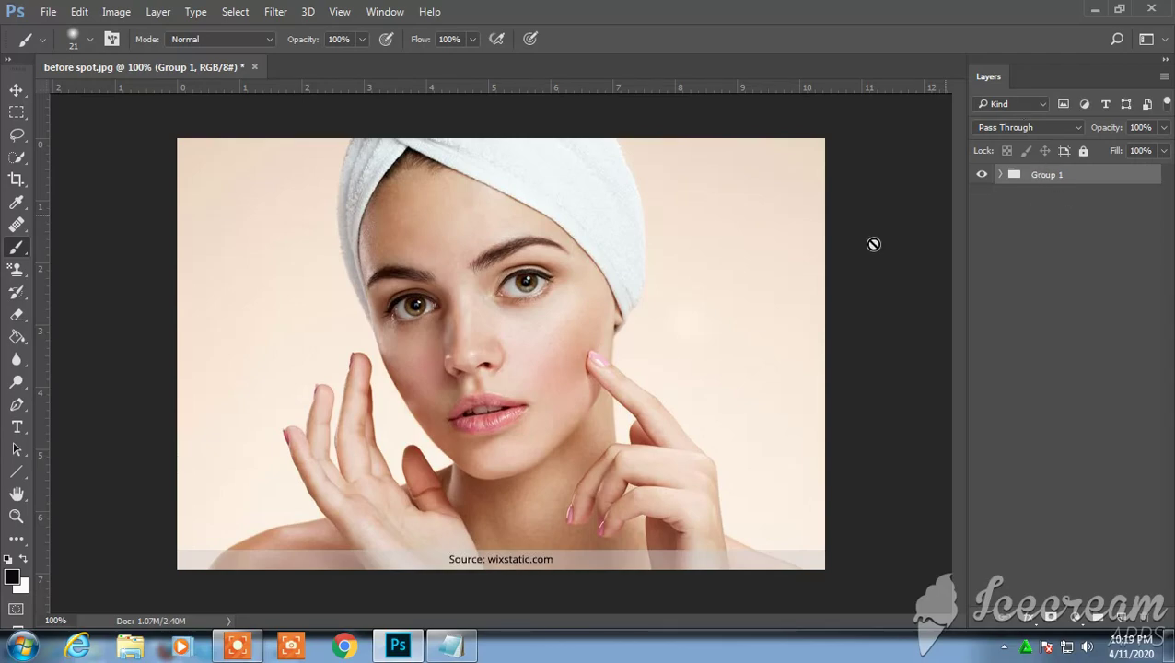
Check step 10 of the Notepad notes and start saving the Photoshop image under a new name in JPEG format.
{"action": "left_click", "coordinate": [399, 649]}
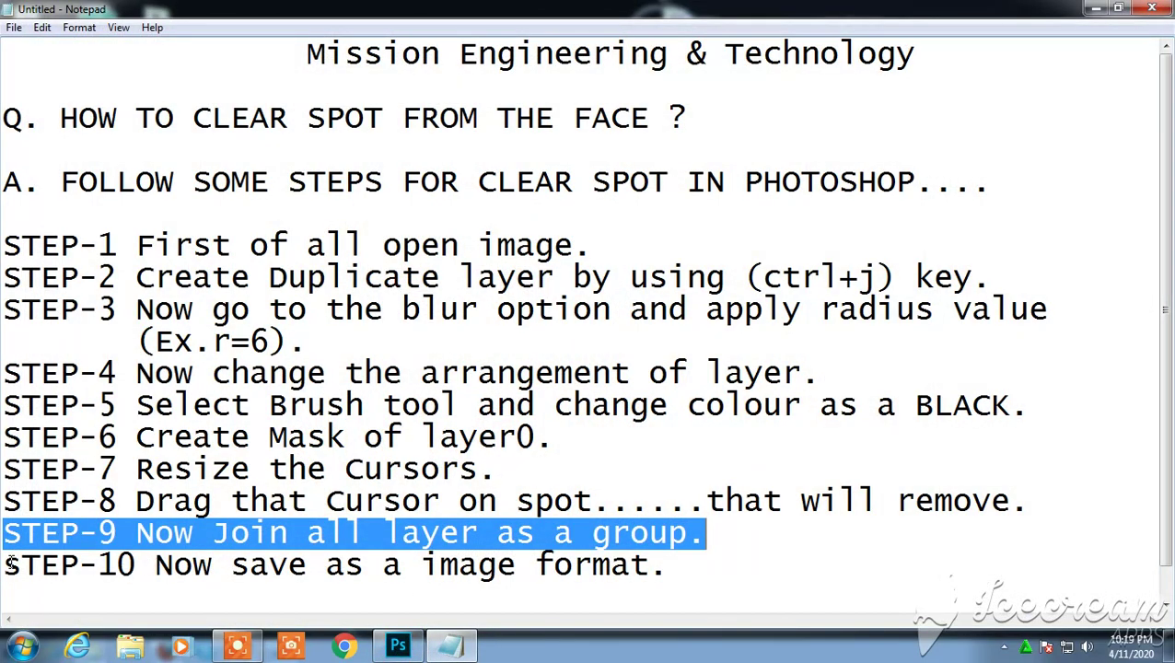
{"action": "left_click_drag", "start_coordinate": [4, 565], "coordinate": [672, 569]}
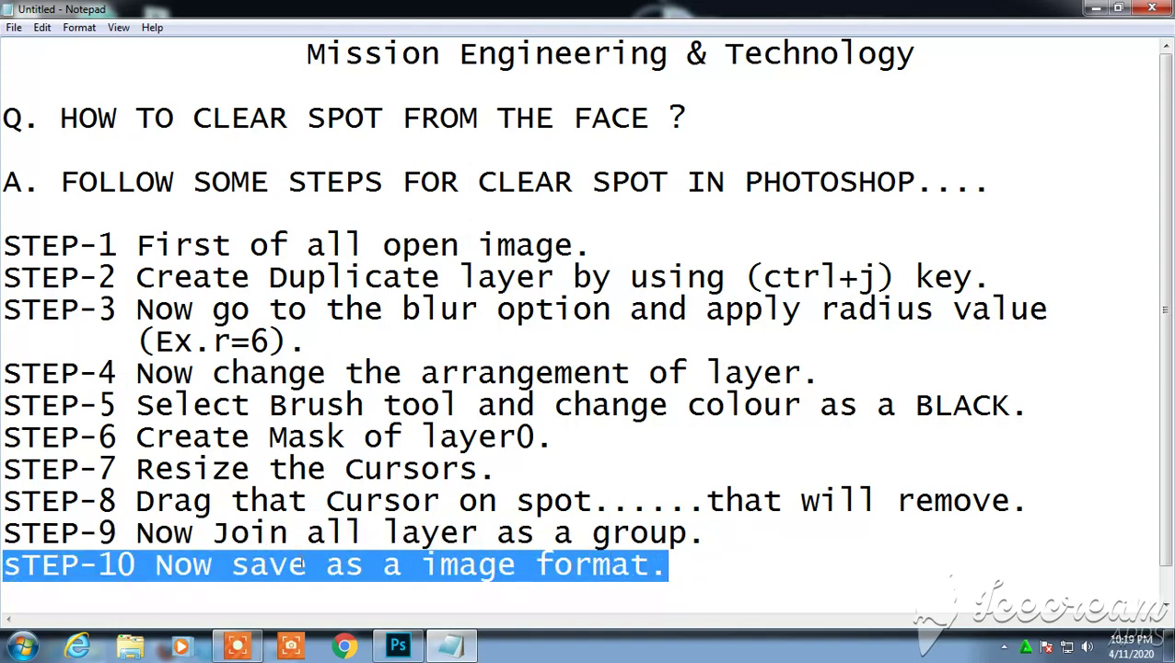
{"action": "left_click", "coordinate": [399, 649]}
{"action": "left_click", "coordinate": [48, 11]}
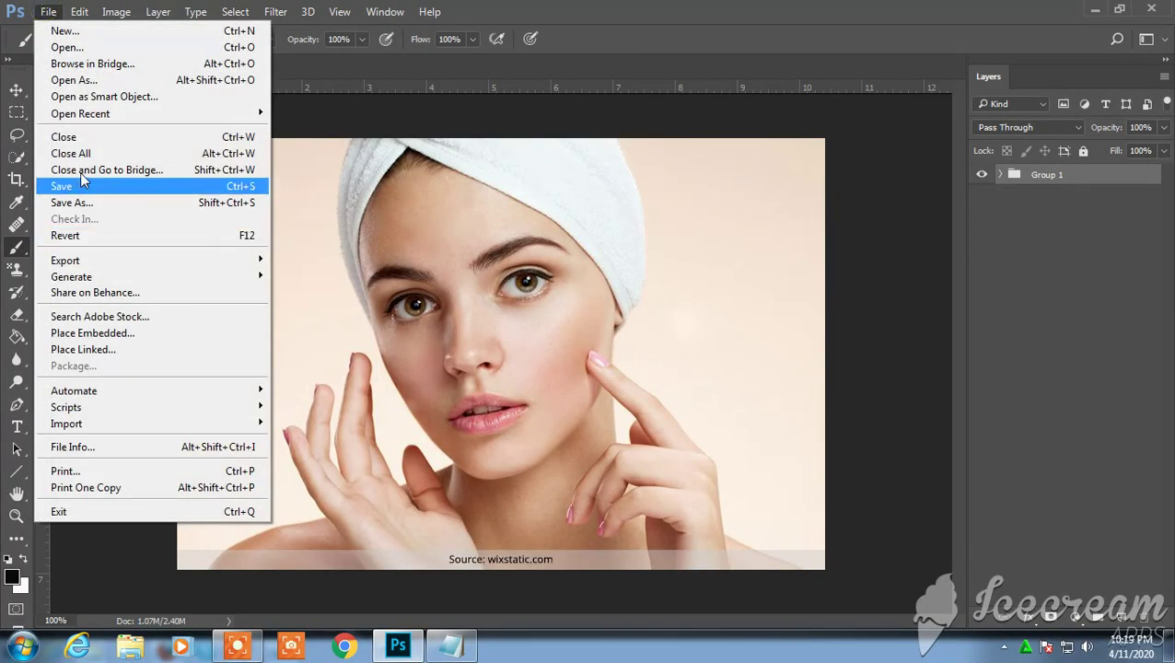
{"action": "left_click", "coordinate": [73, 199]}
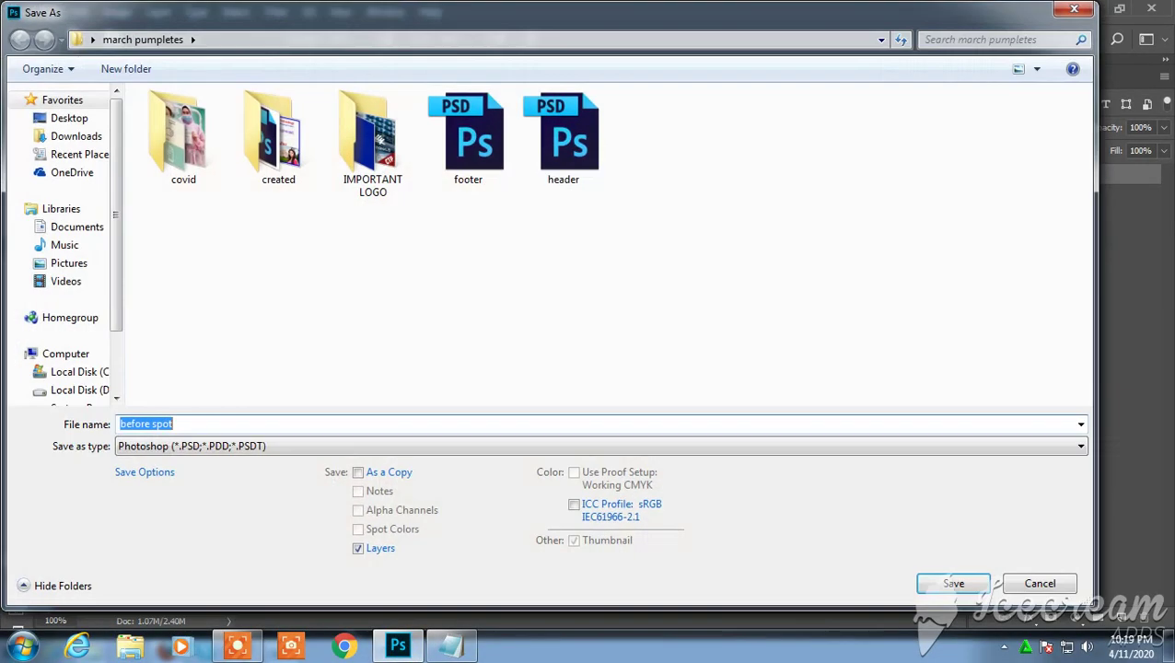
{"action": "left_click", "coordinate": [267, 448]}
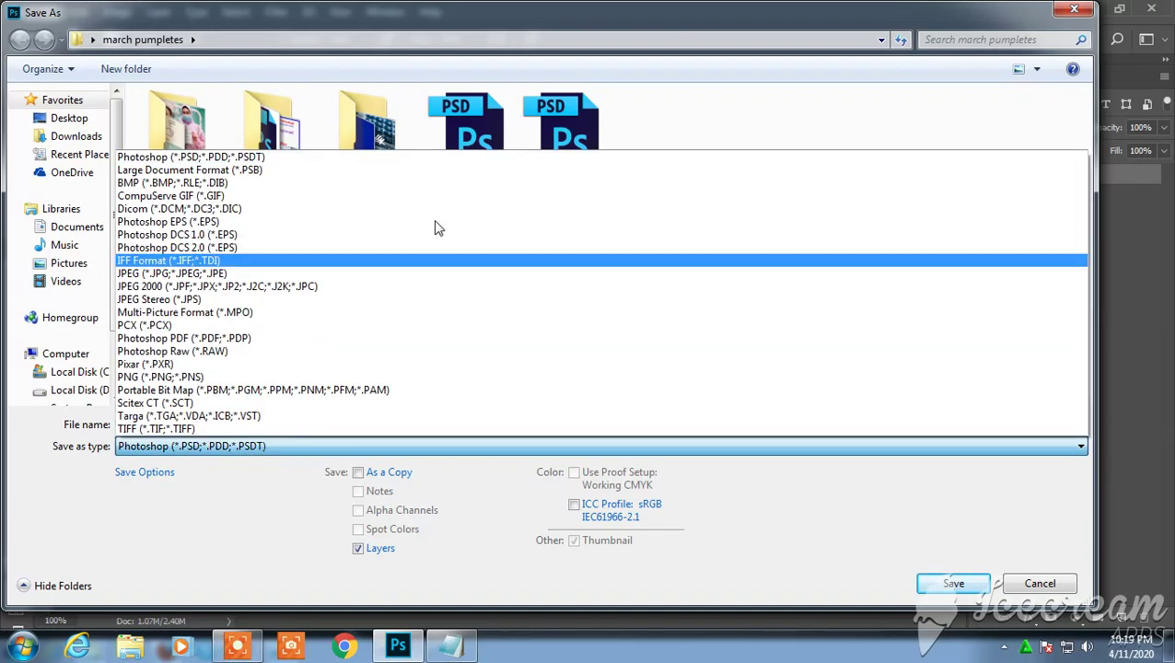
{"action": "left_click", "coordinate": [189, 273]}
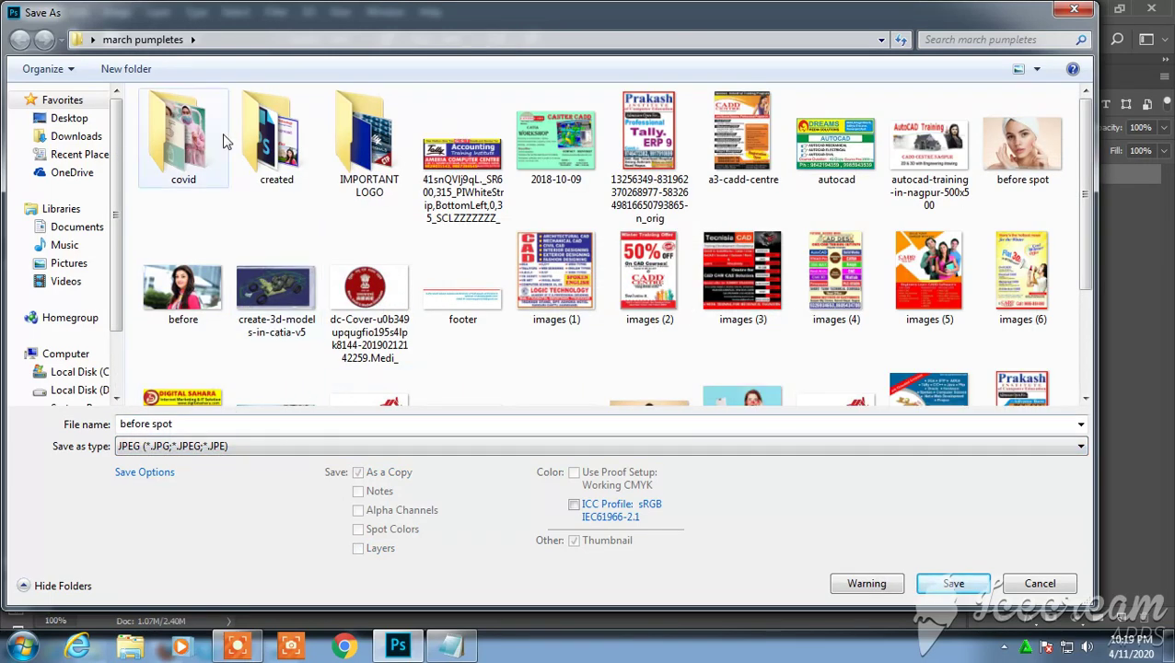
Save the JPEG as "after spot" in the created folder, accepting quality 8 and the Progressive format.
{"action": "double_click", "coordinate": [280, 170]}
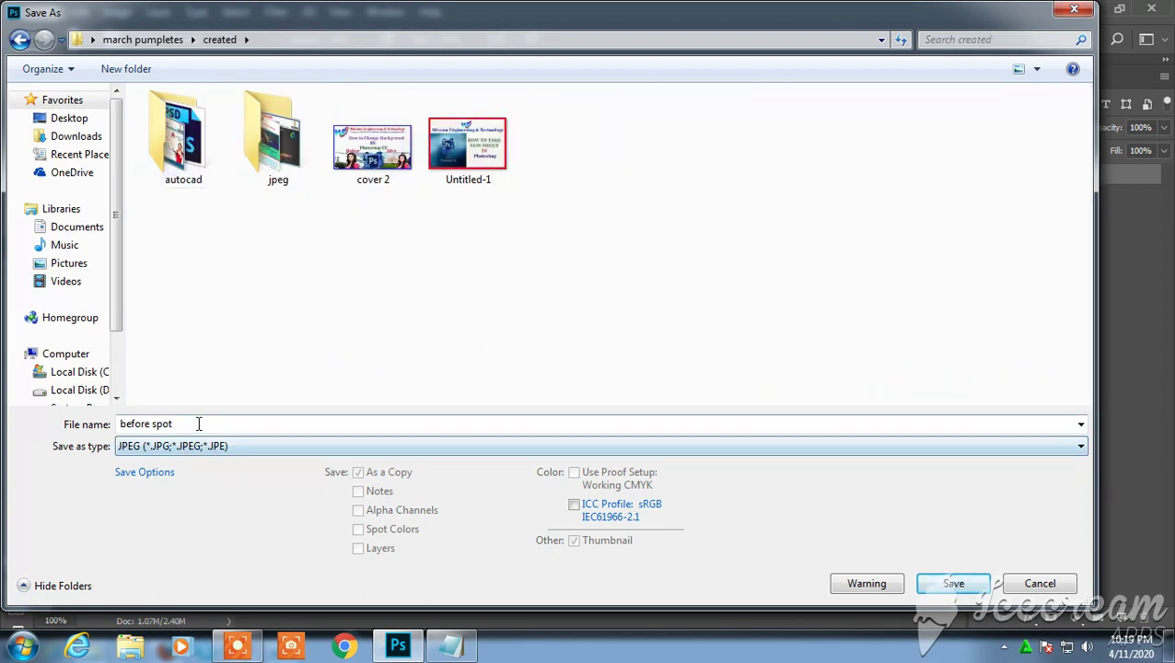
{"action": "triple_click", "coordinate": [150, 427]}
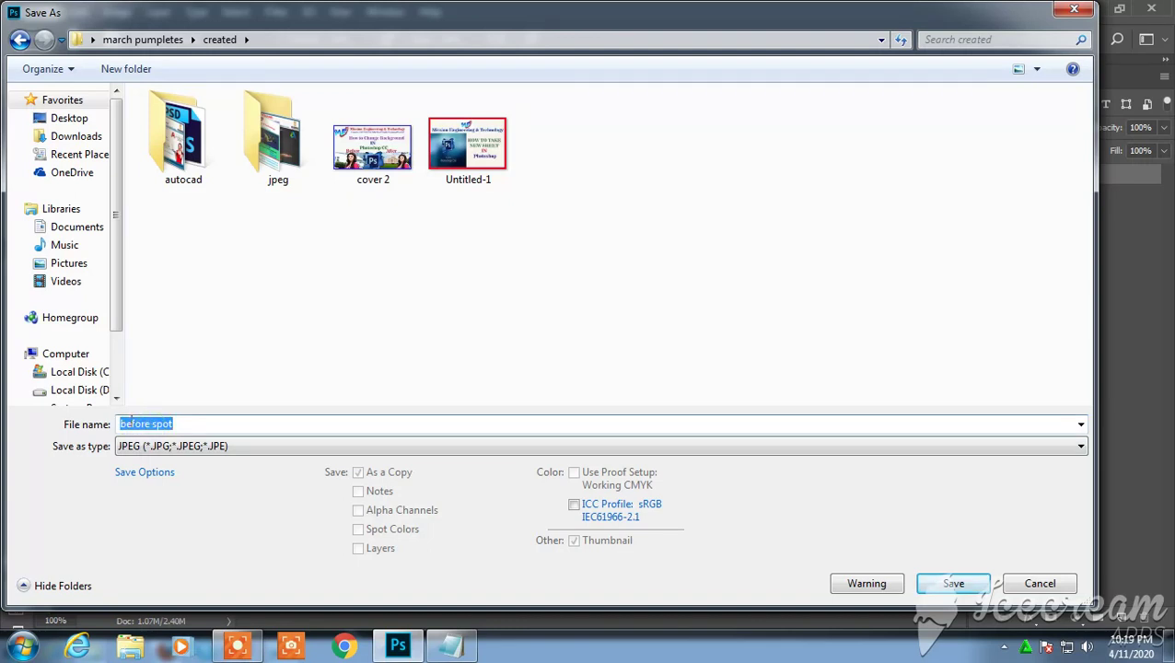
{"action": "left_click_drag", "start_coordinate": [150, 423], "coordinate": [110, 423]}
{"action": "type", "text": "aft"}
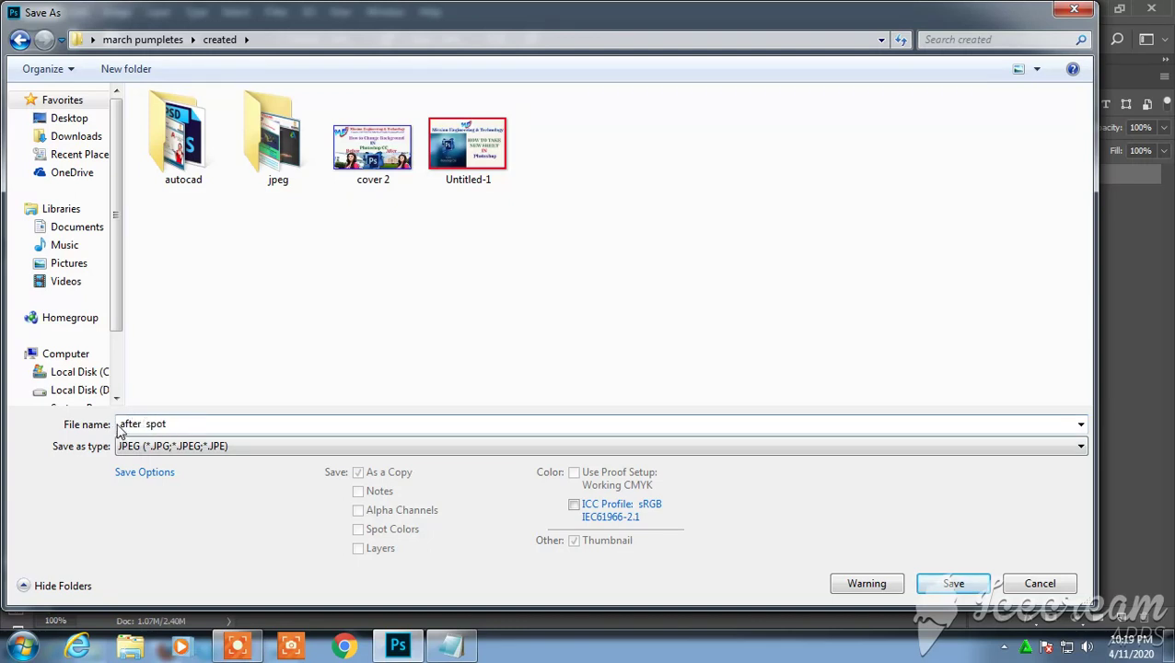
{"action": "left_click", "coordinate": [193, 422]}
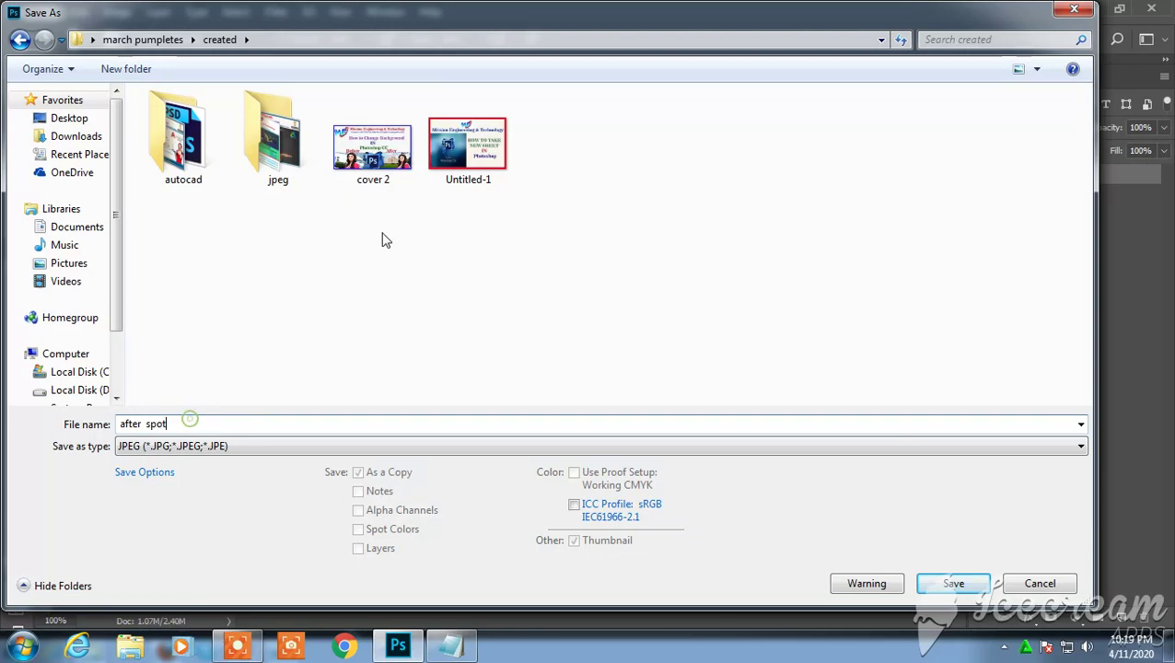
{"action": "left_click", "coordinate": [953, 588]}
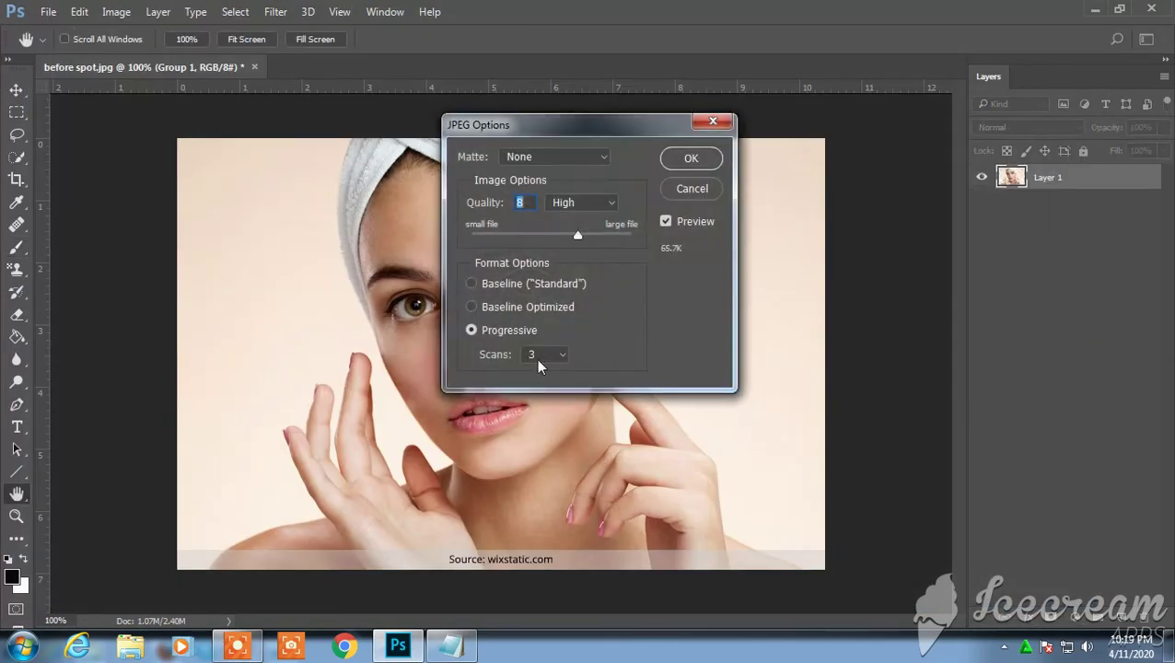
{"action": "left_click", "coordinate": [686, 159]}
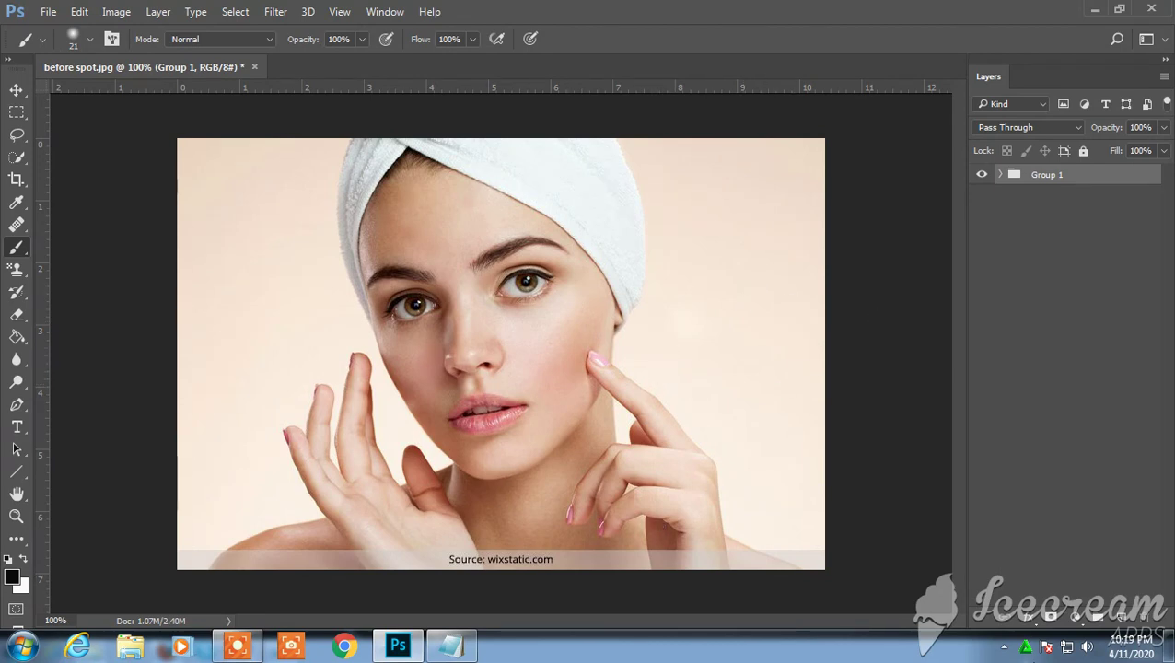
{"action": "left_click", "coordinate": [238, 647]}
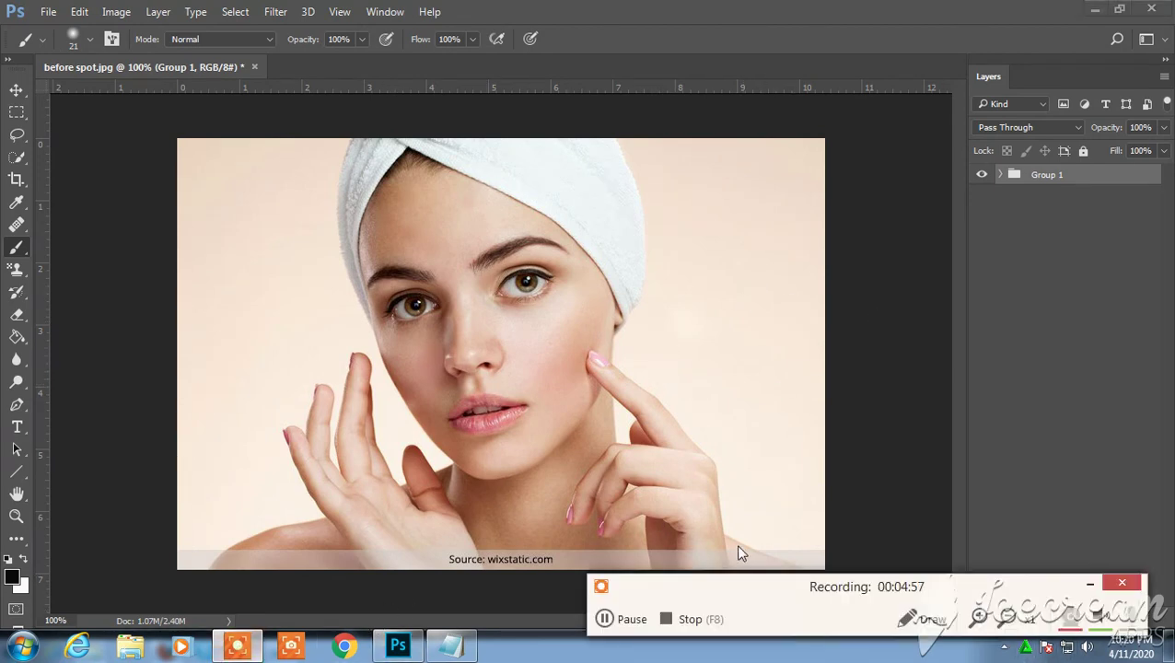